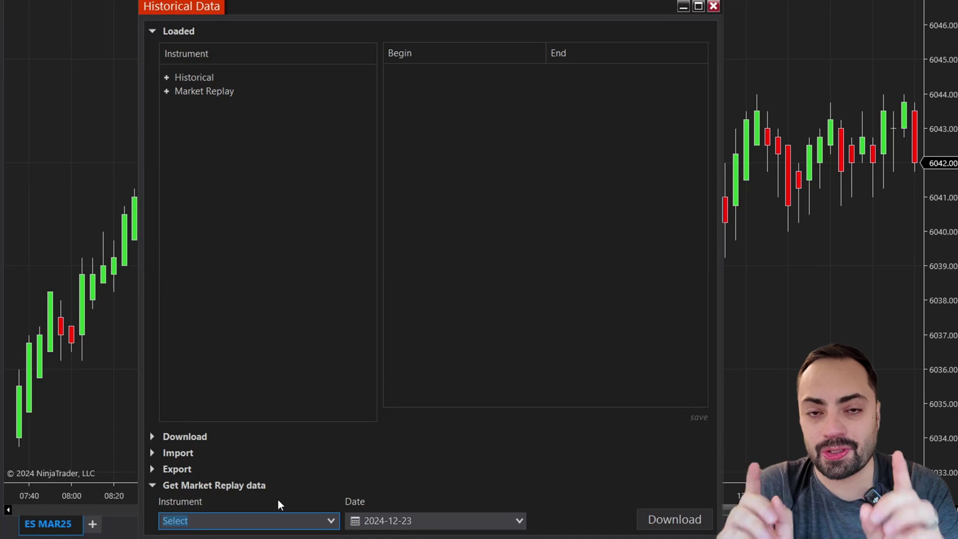
Step: Download ES MAR25 market replay data for 23 December 2024
text(ES)
click(190, 414)
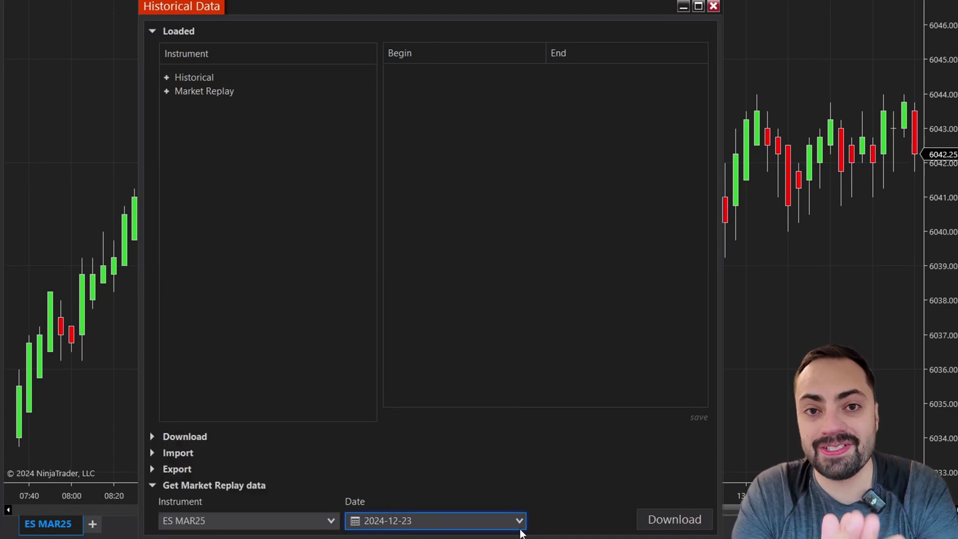
click(519, 521)
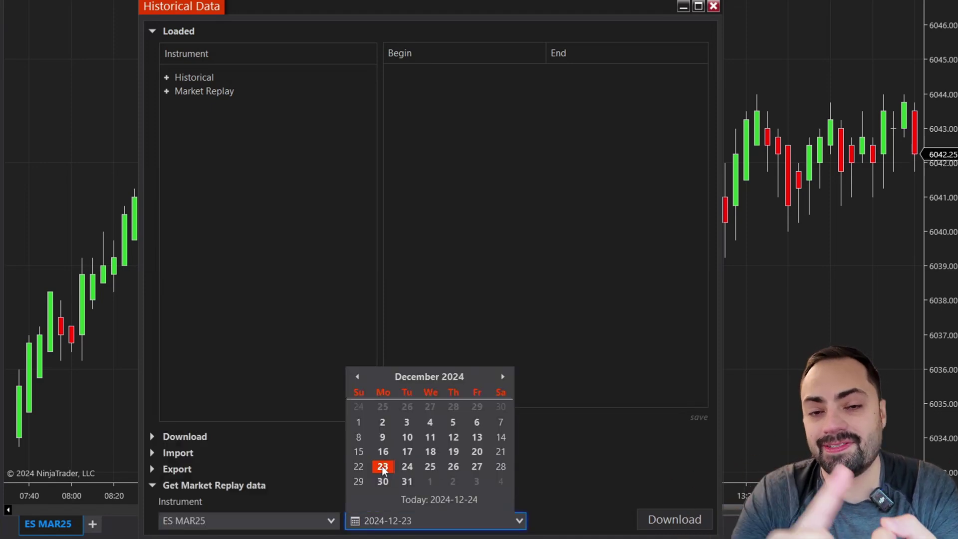
click(382, 466)
click(675, 519)
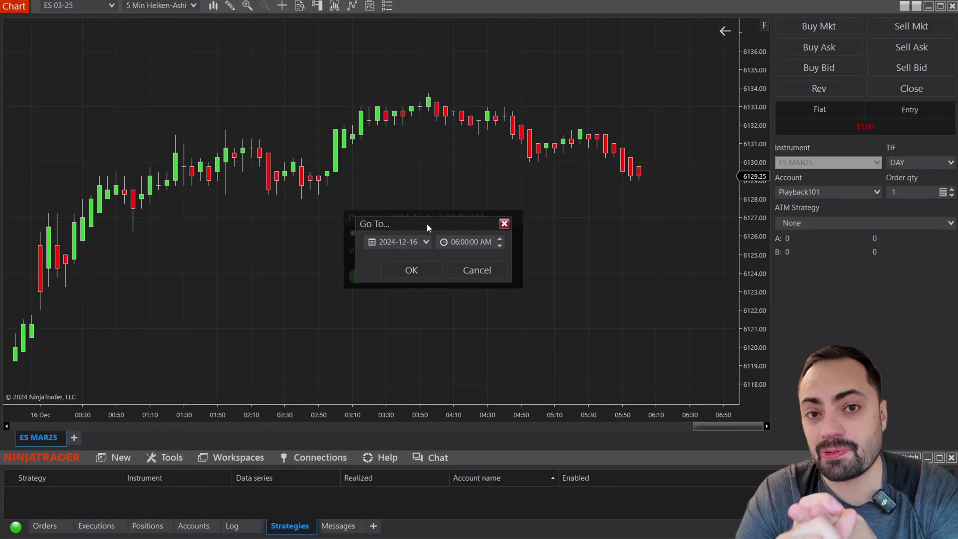
Step: Jump the chart to 2:00 PM on 16 Dec 2024 and replay it, changing speed up and back down
scroll(457, 242, up, 8)
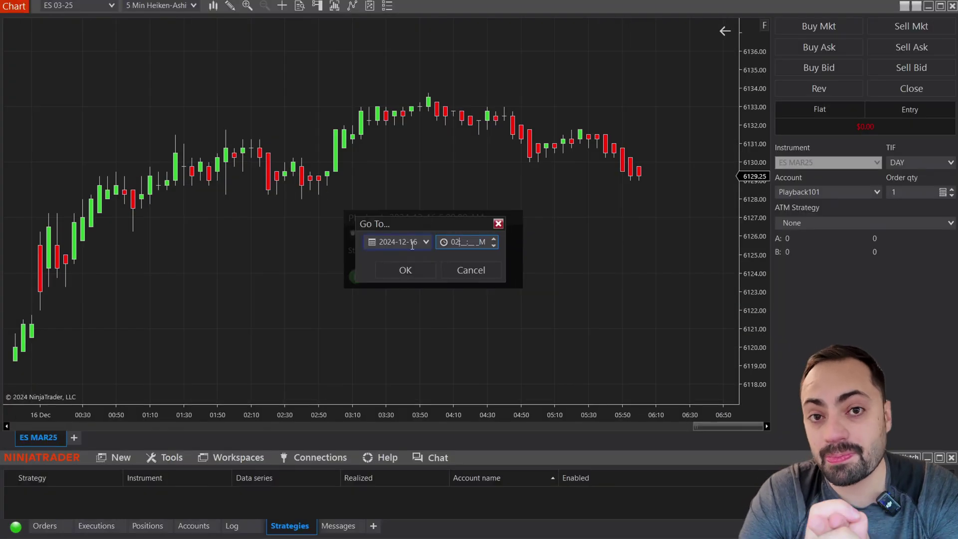
click(411, 270)
drag(420, 217, 145, 64)
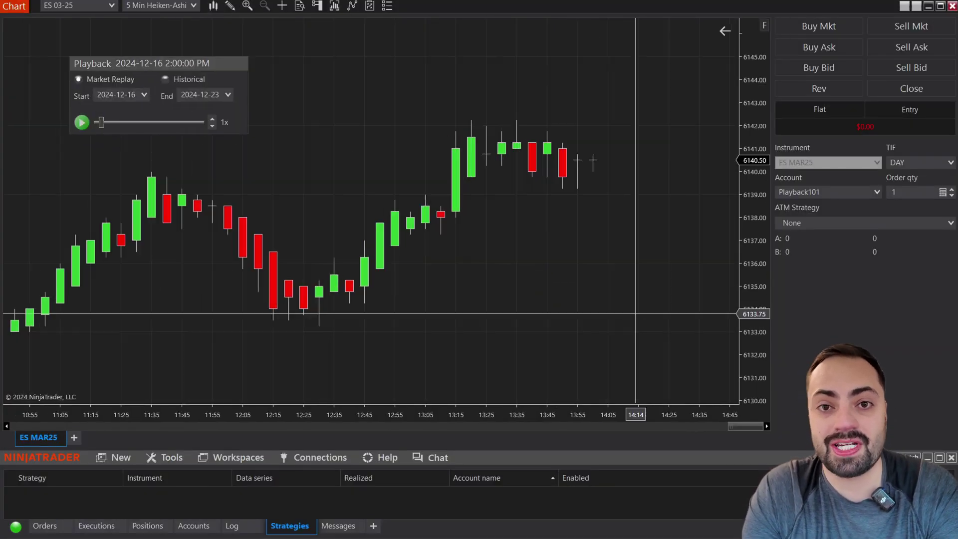
click(82, 122)
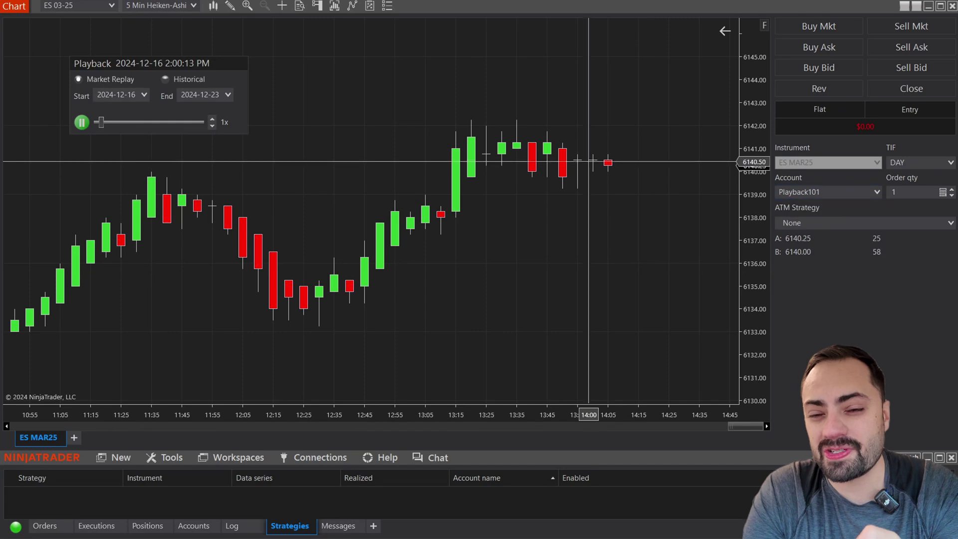
click(212, 119)
click(212, 120)
click(213, 120)
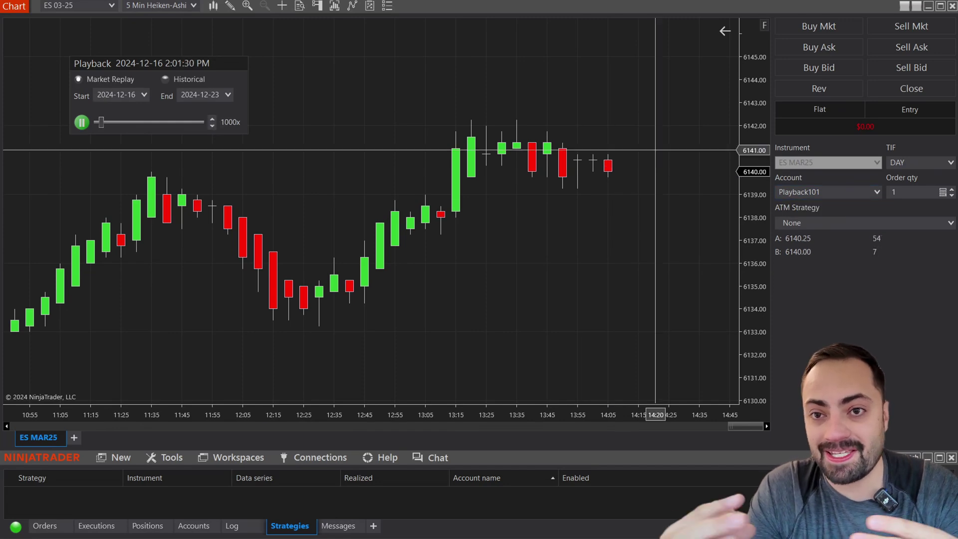
click(212, 126)
Step: Buy one ES contract at market, close the long, then open another one-contract long
click(819, 26)
click(912, 88)
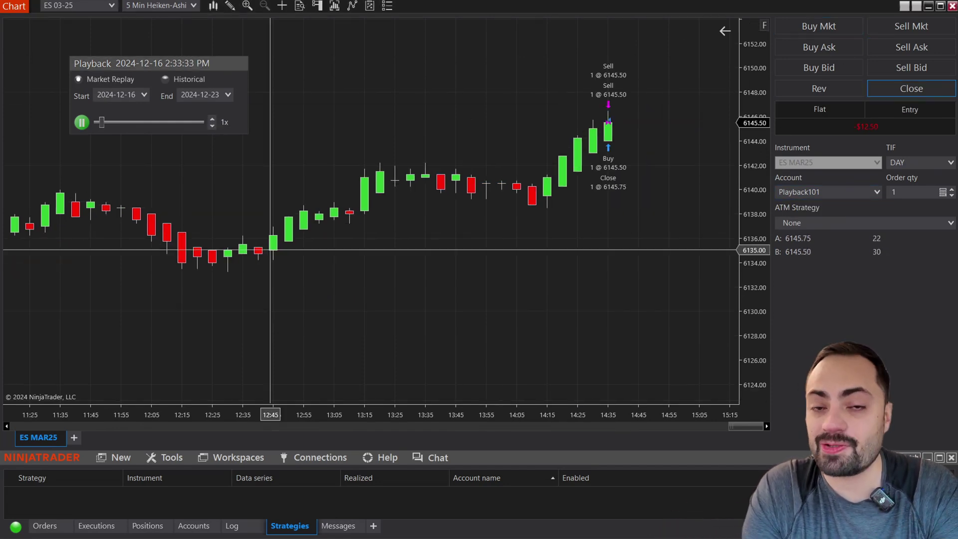
click(819, 26)
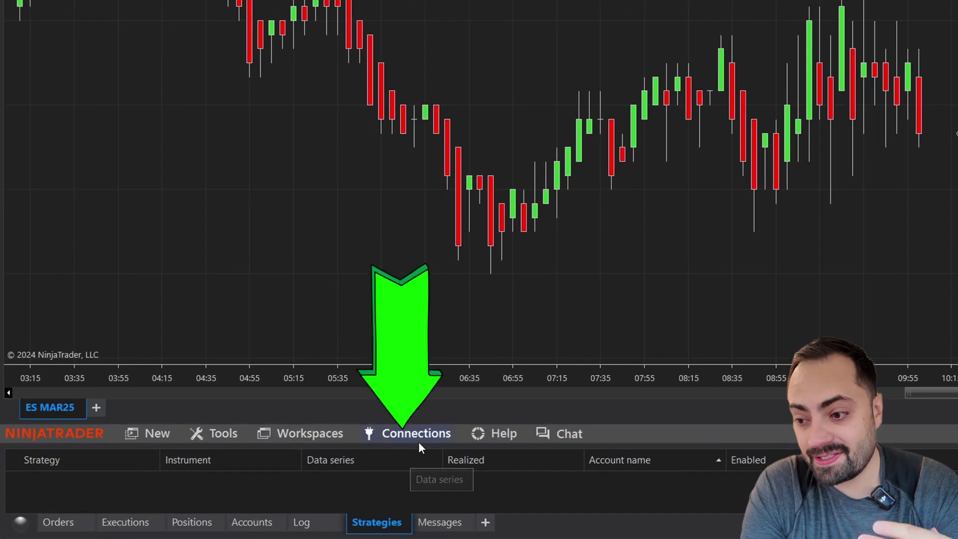
Step: Check the data connections list, then maximize the browser showing the Data by Provider help page
click(320, 457)
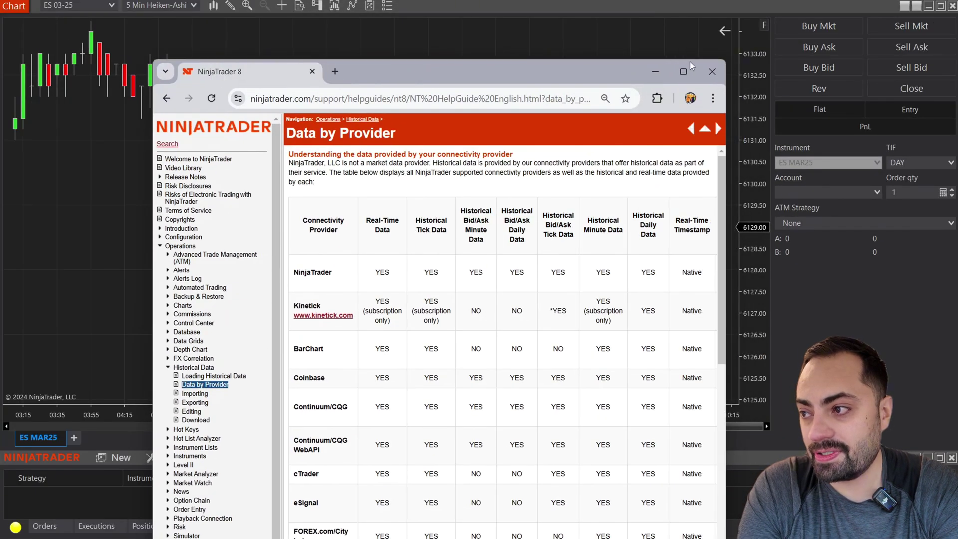
click(683, 71)
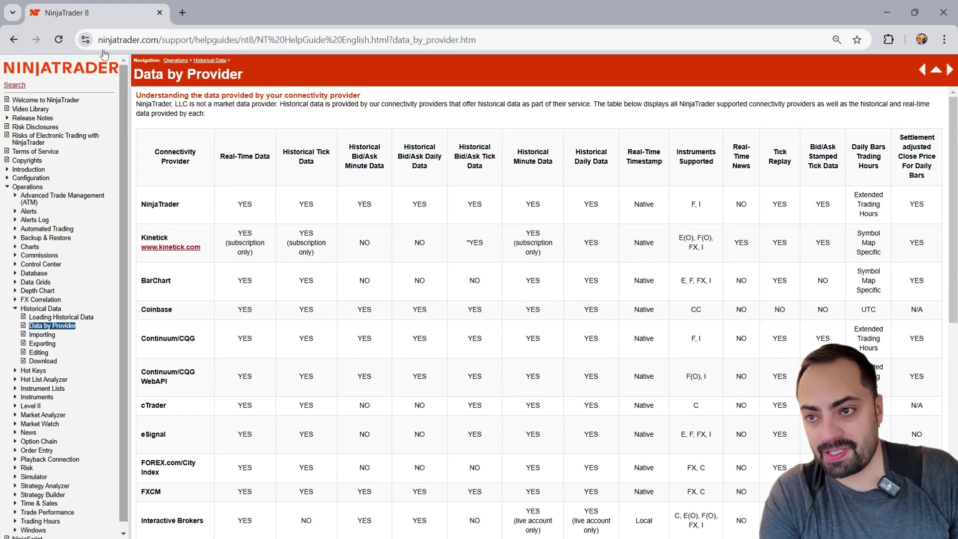
Step: Zoom the help page out two steps and highlight the Connectivity Provider and Historical Bid/Ask Tick Data headers
key(ctrl+minus)
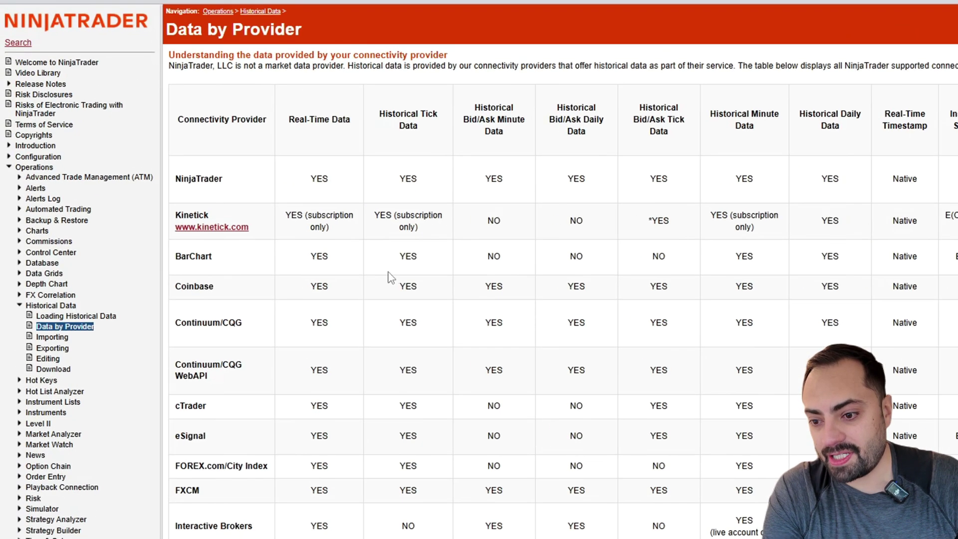
key(ctrl+minus)
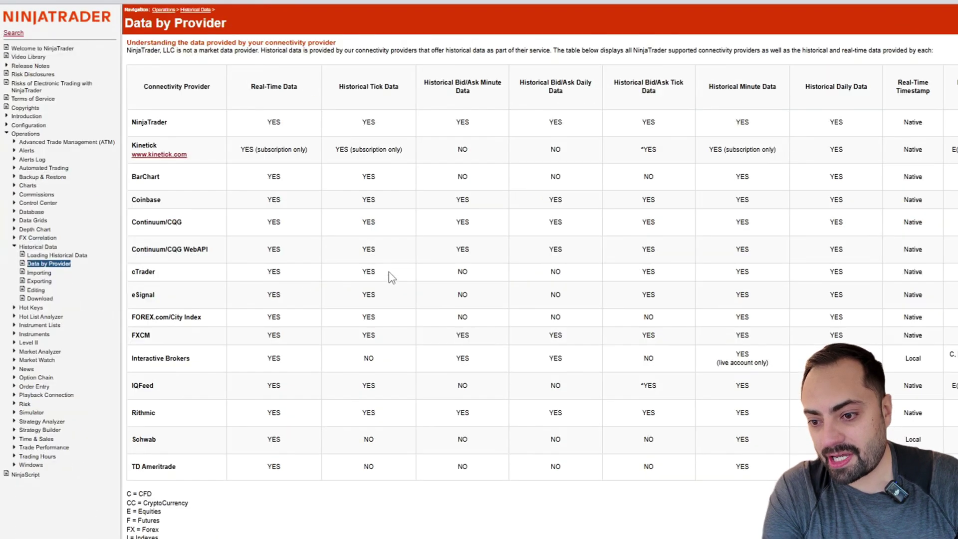
triple_click(209, 87)
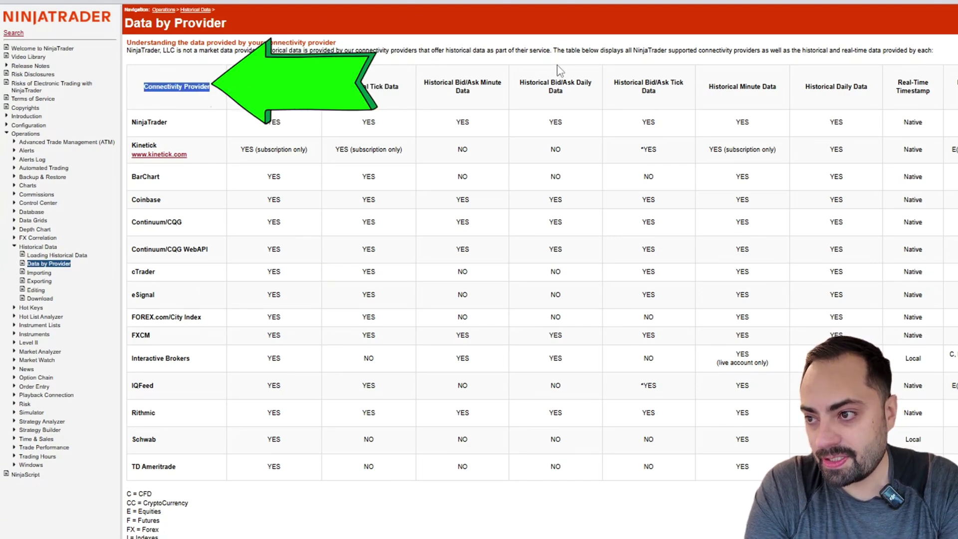
drag(657, 92, 616, 84)
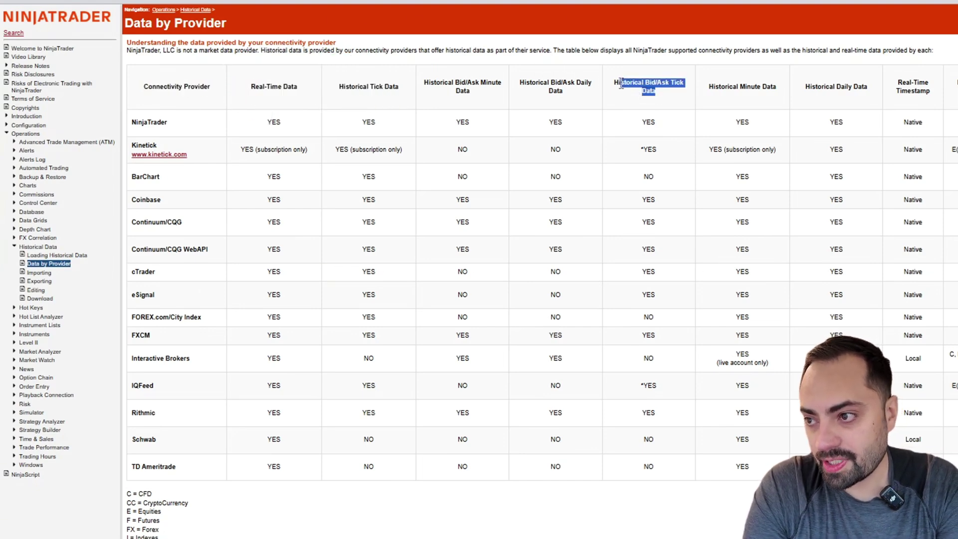
click(674, 85)
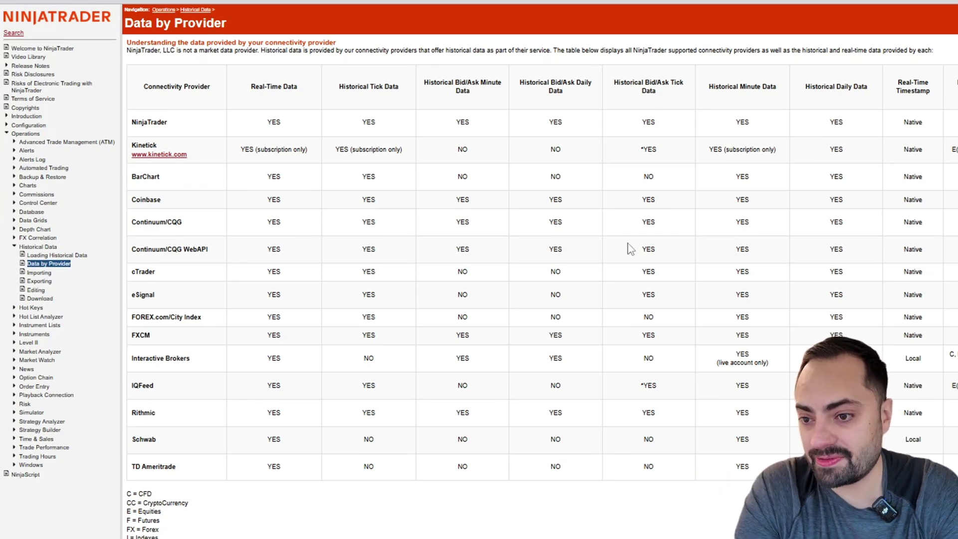
Step: Highlight Rithmic and Continuum/CQG along with their YES for bid/ask tick data
drag(156, 413, 135, 415)
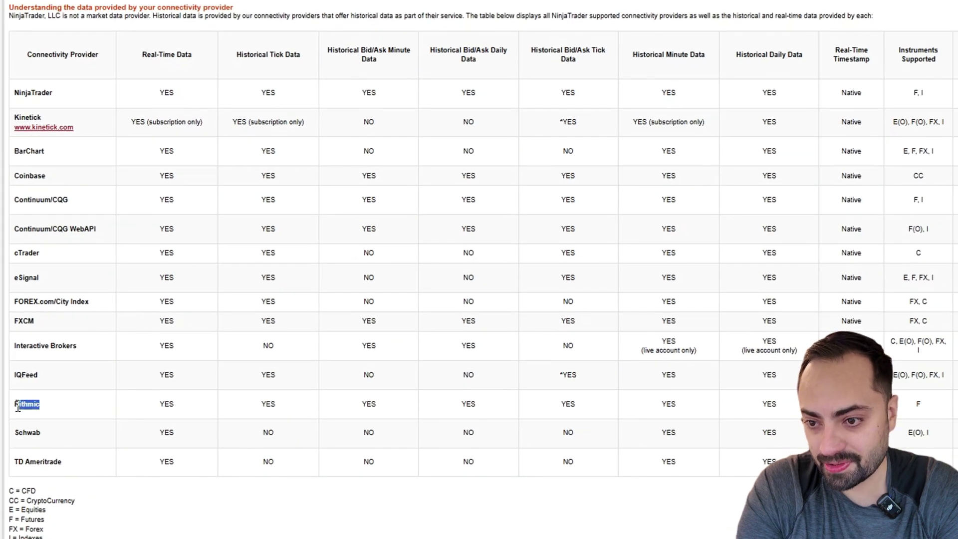
drag(17, 407, 13, 406)
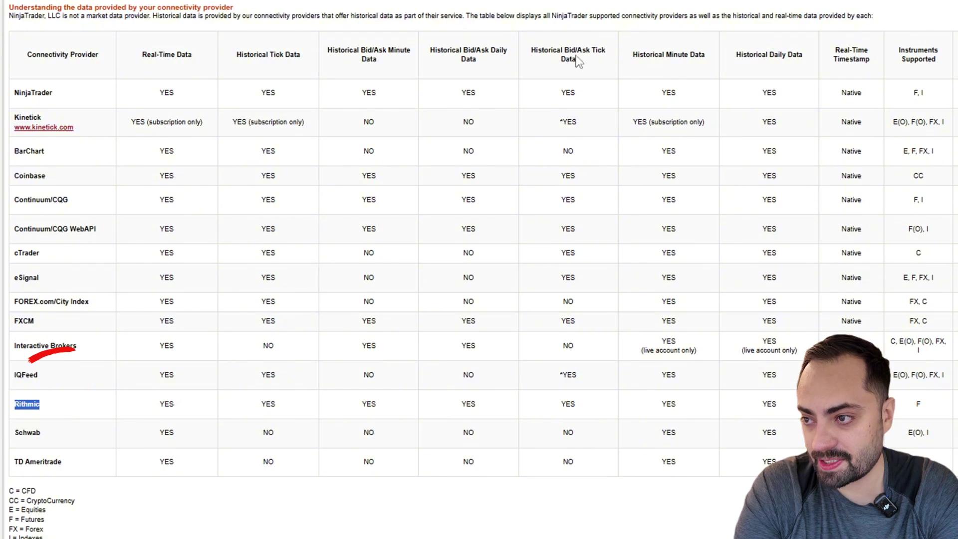
drag(579, 405, 555, 406)
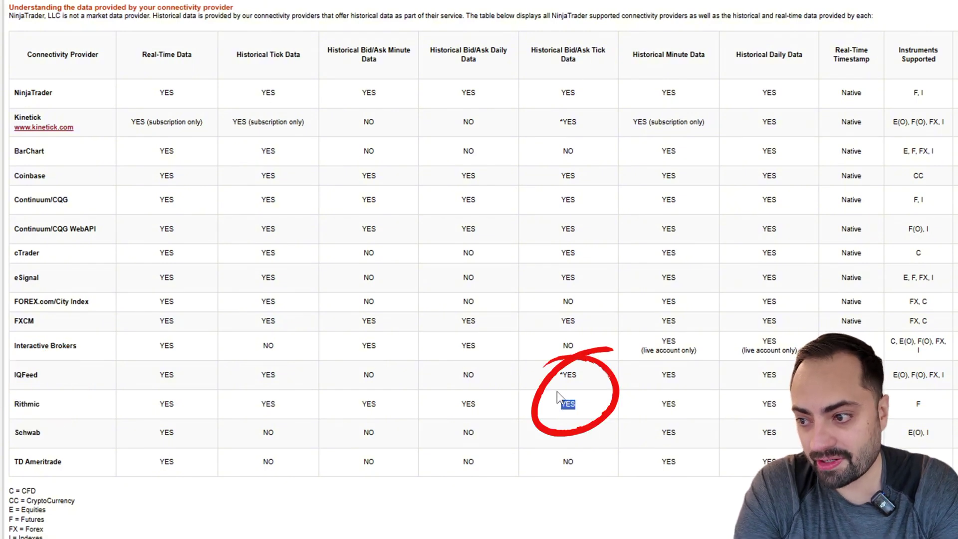
drag(69, 200, 50, 200)
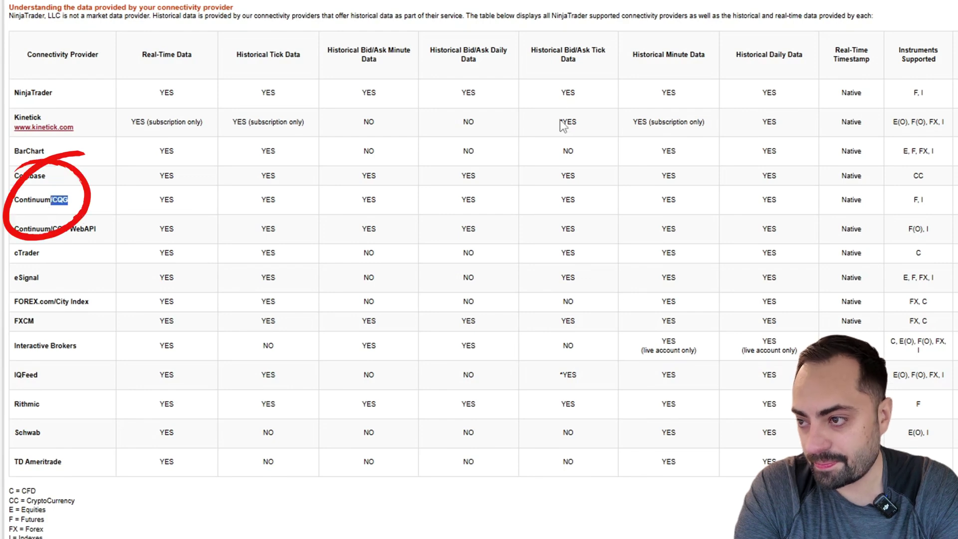
drag(575, 202, 554, 204)
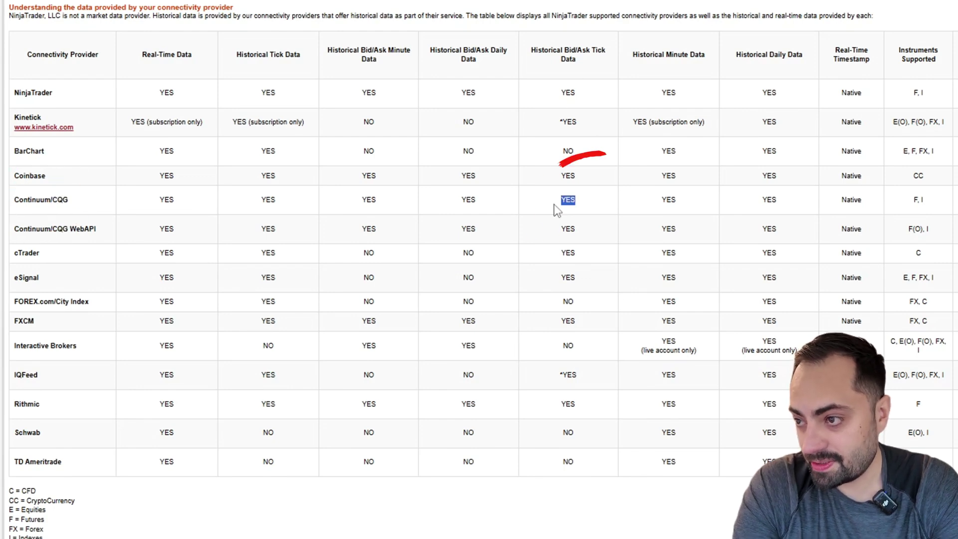
click(109, 348)
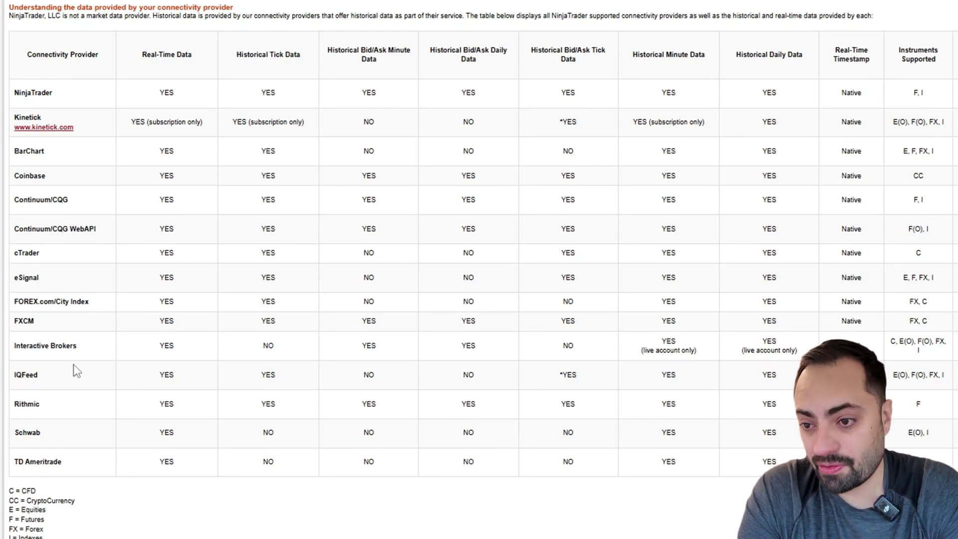
Step: Highlight Interactive Brokers and its NO for historical bid/ask tick data
drag(88, 351, 13, 351)
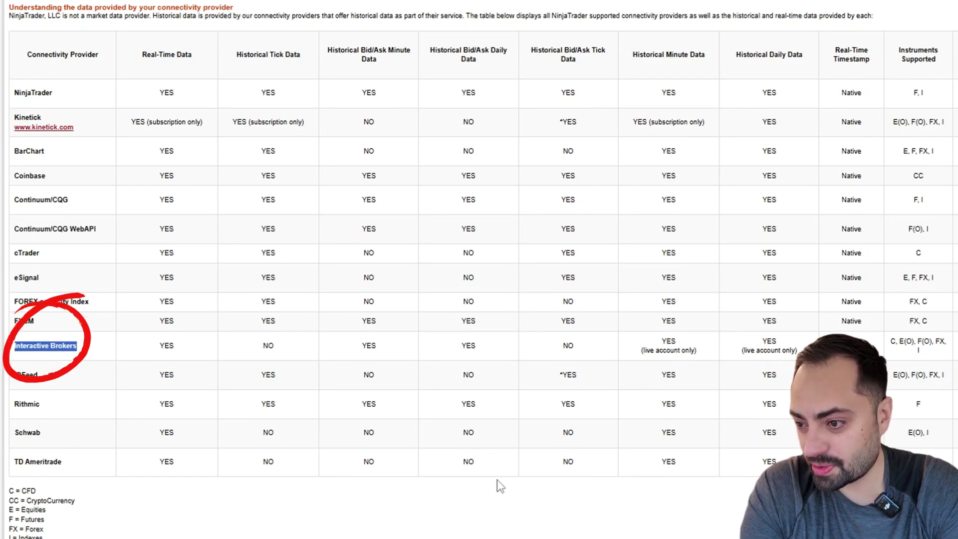
click(580, 354)
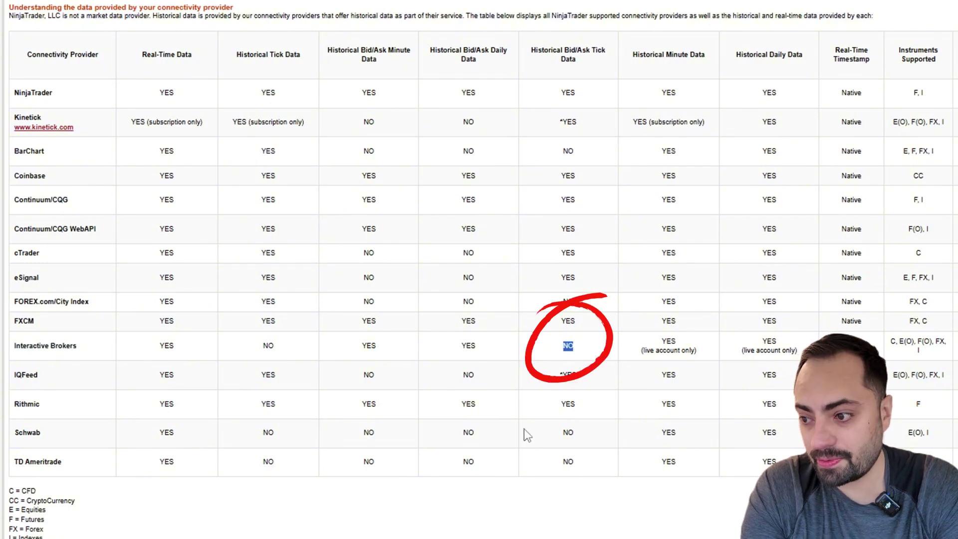
drag(585, 462, 570, 466)
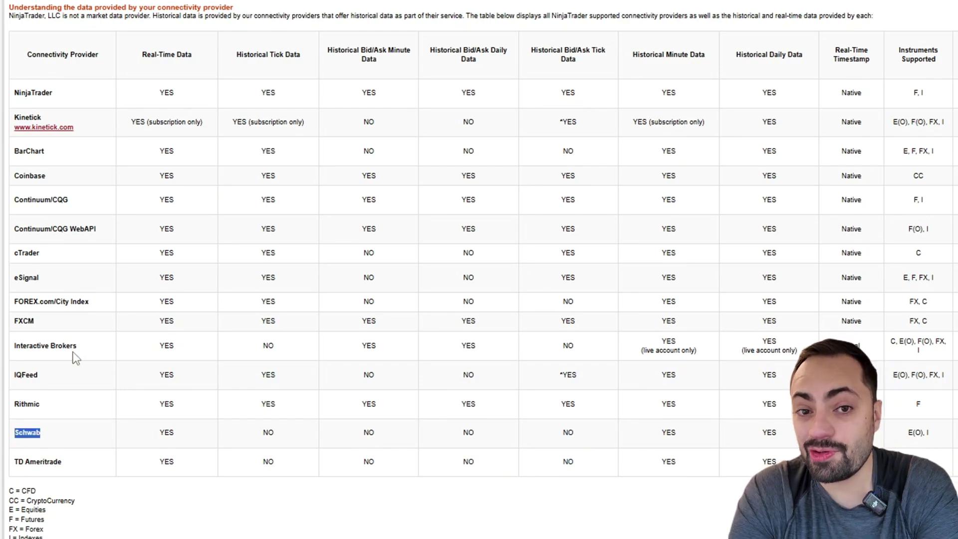
drag(81, 346, 16, 355)
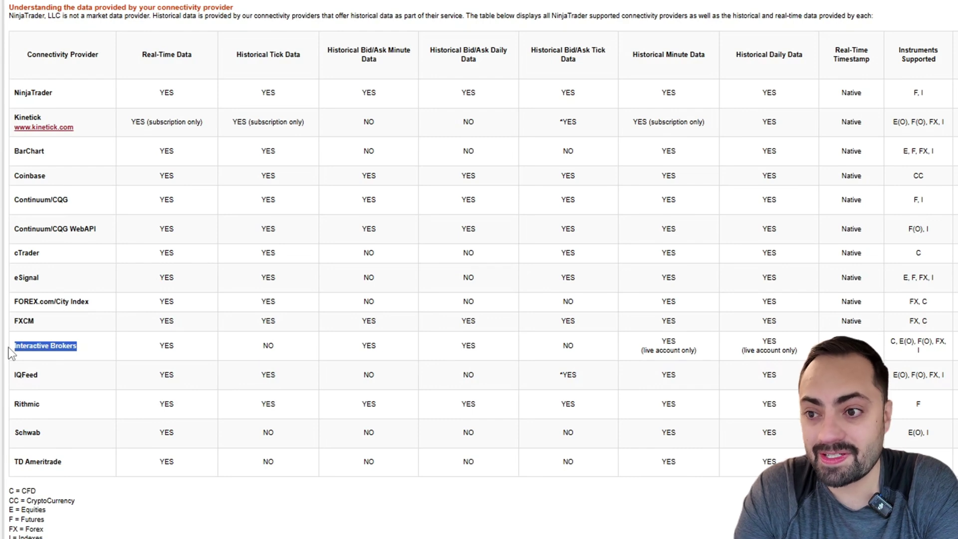
click(16, 117)
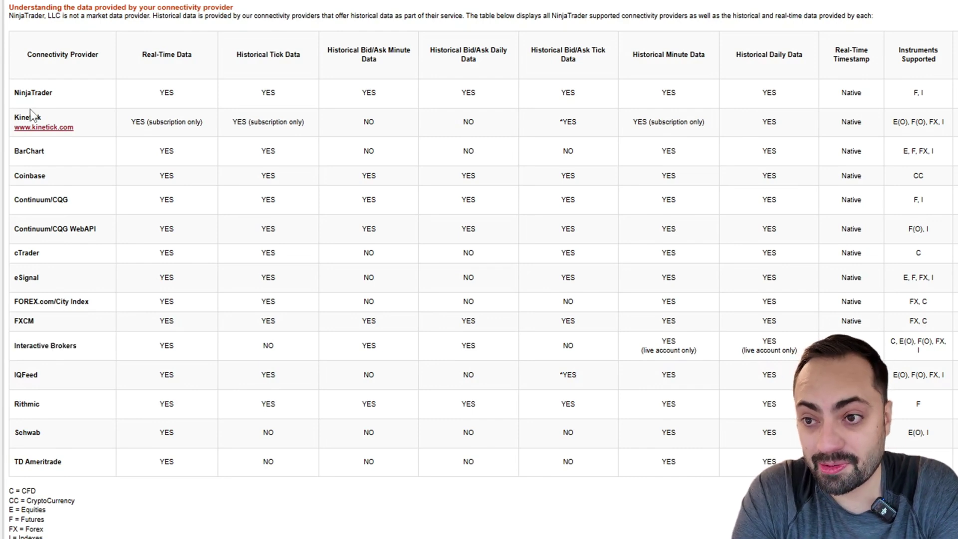
Step: Highlight Kinetick and Interactive Brokers, plus the bid/ask tick data entries for Kinetick (*YES) and Coinbase
drag(15, 117, 46, 120)
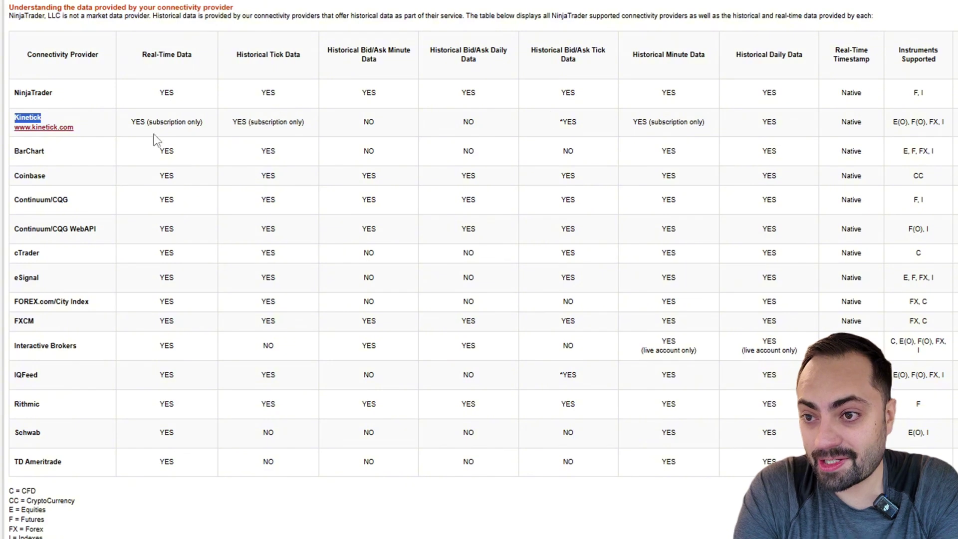
drag(15, 346, 75, 343)
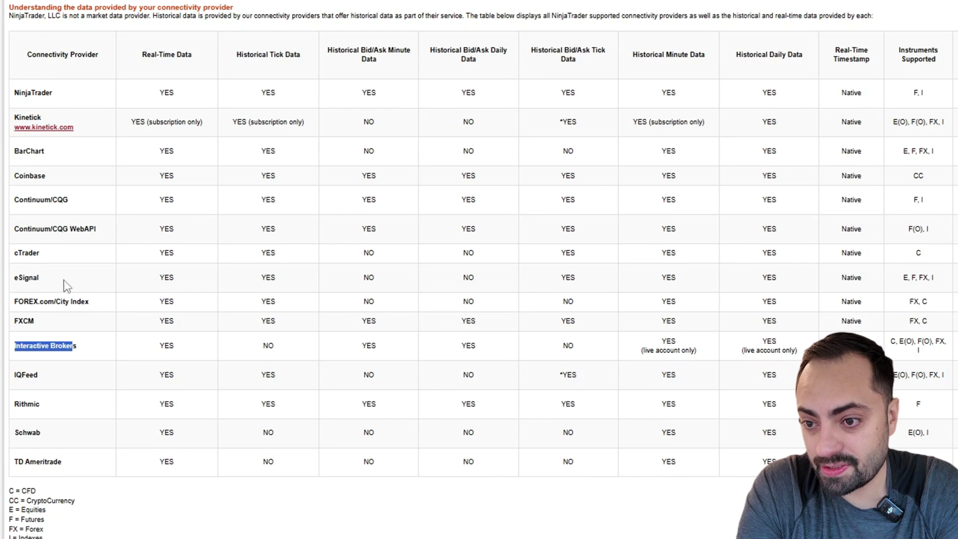
drag(579, 124, 559, 125)
drag(578, 175, 572, 180)
double_click(573, 180)
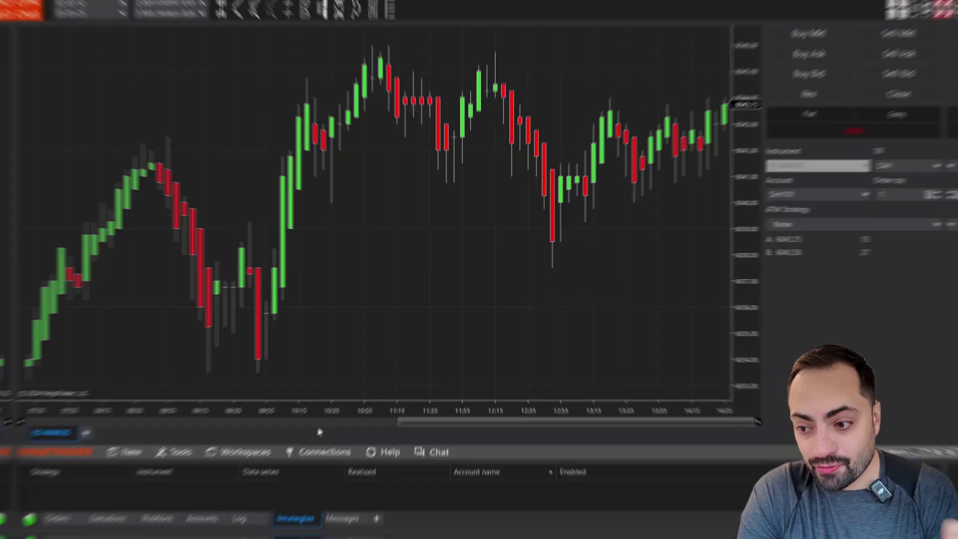
click(313, 460)
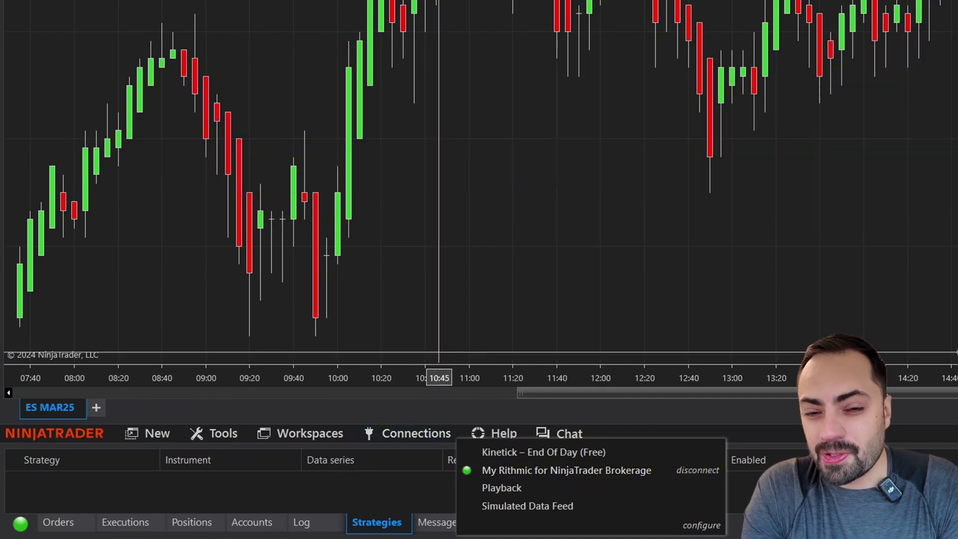
click(274, 332)
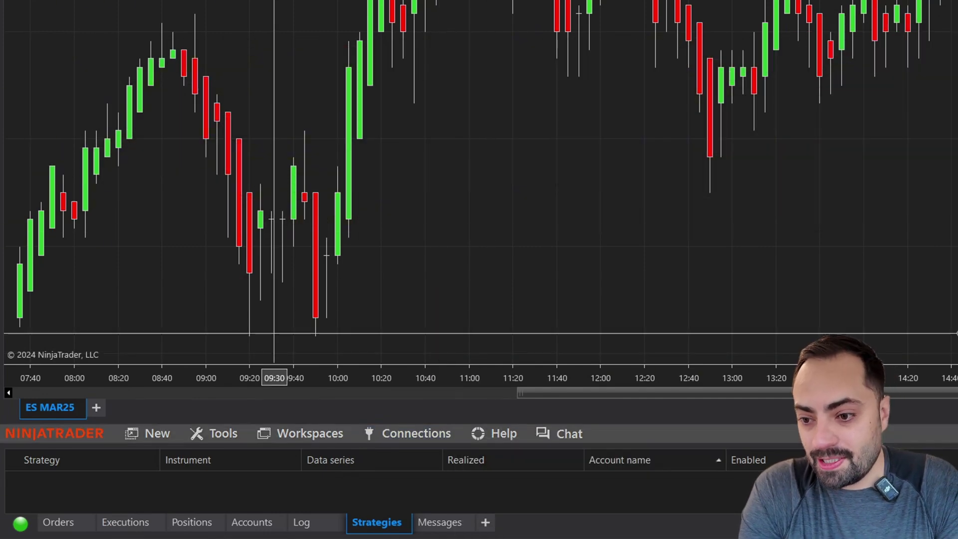
Step: Open Historical Data from the Control Center's Tools menu
click(199, 434)
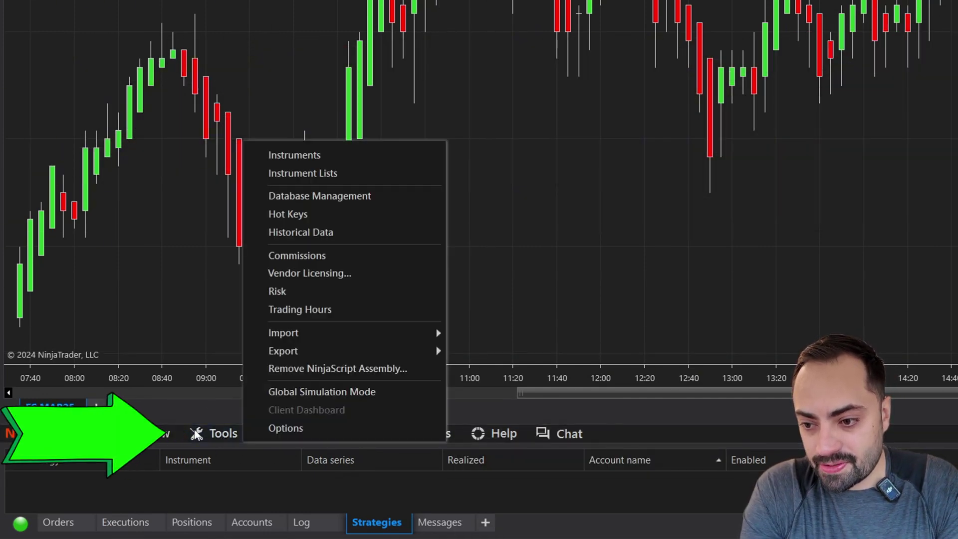
click(309, 231)
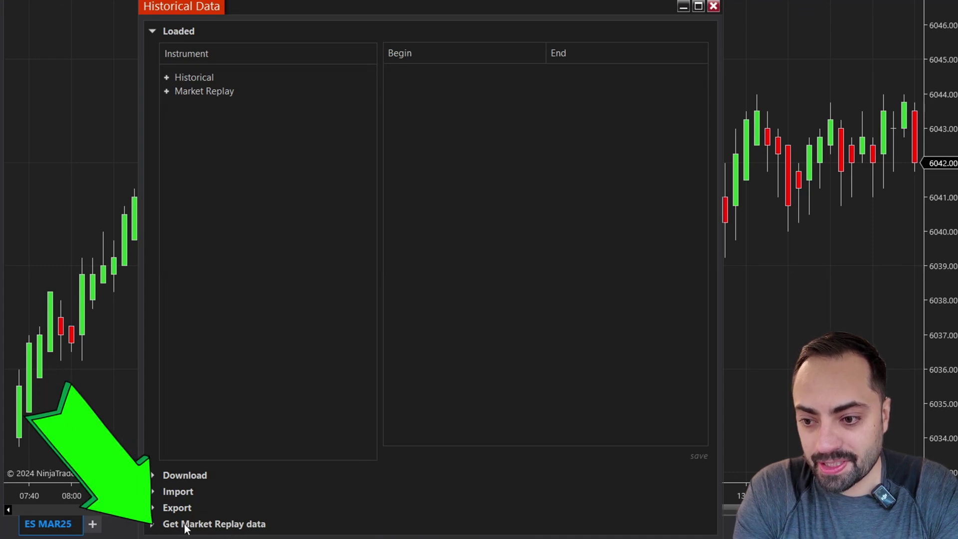
Step: Expand Get Market Replay data, choose ES MAR25, and download 23 December 2024
click(227, 525)
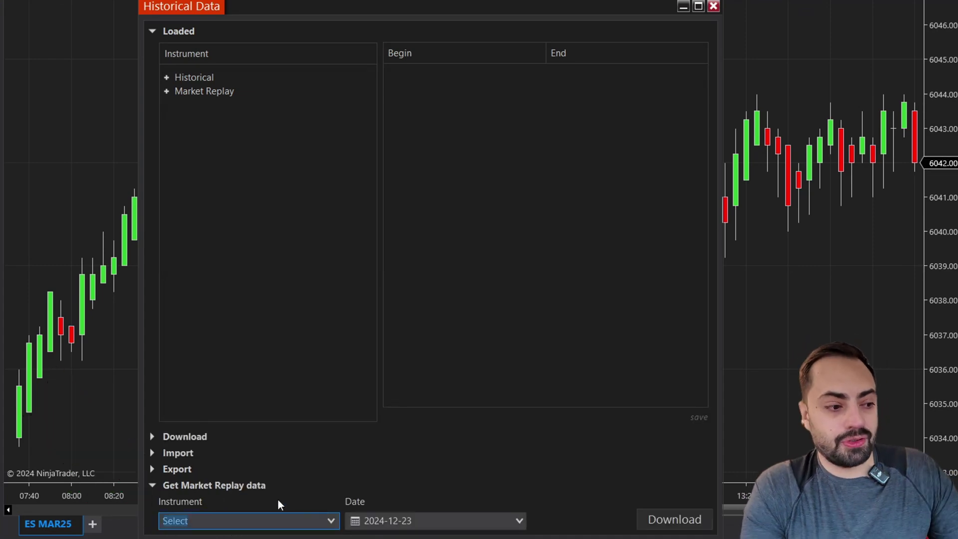
text(ES)
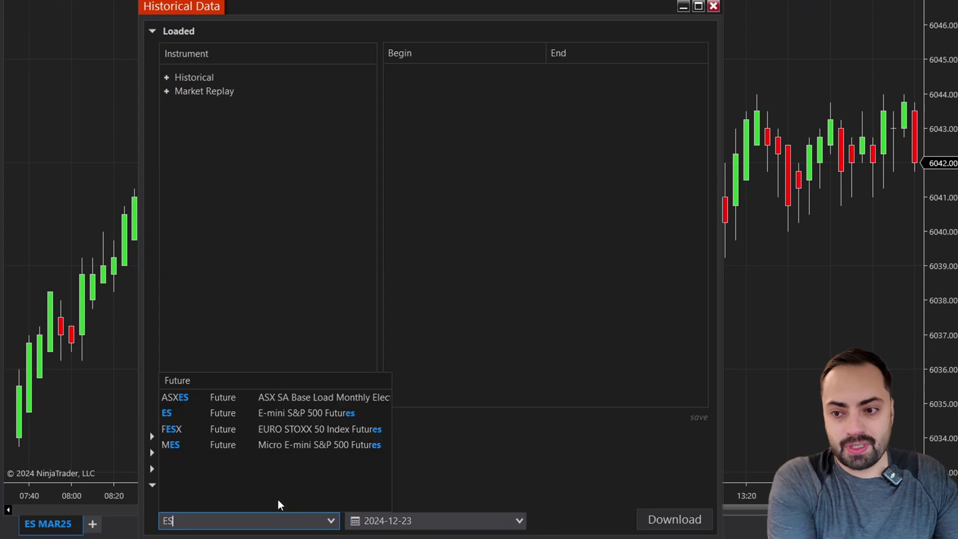
click(195, 413)
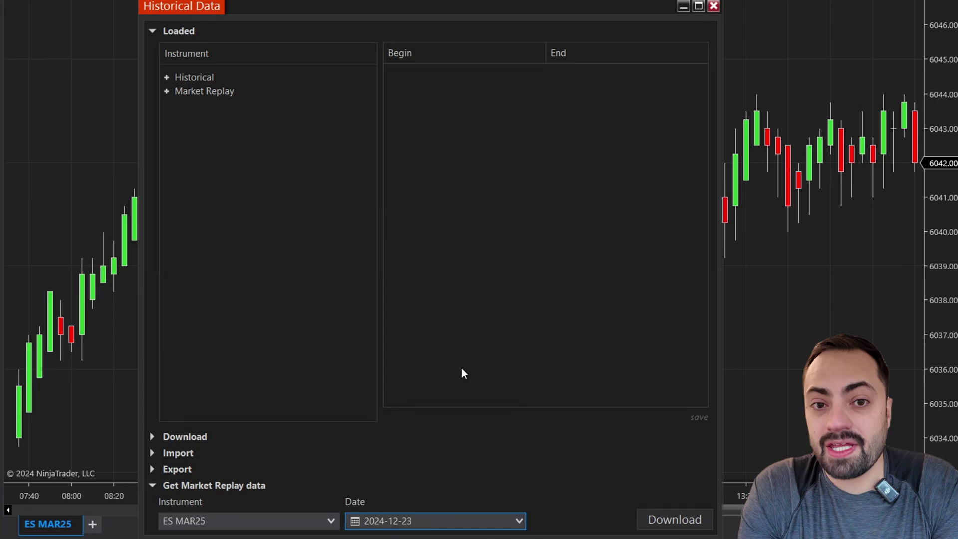
click(519, 521)
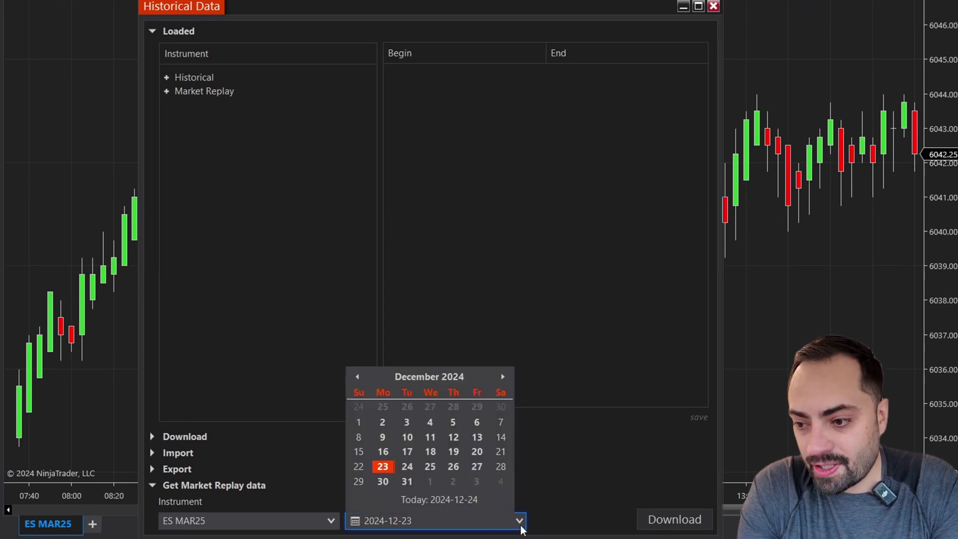
click(382, 468)
click(674, 518)
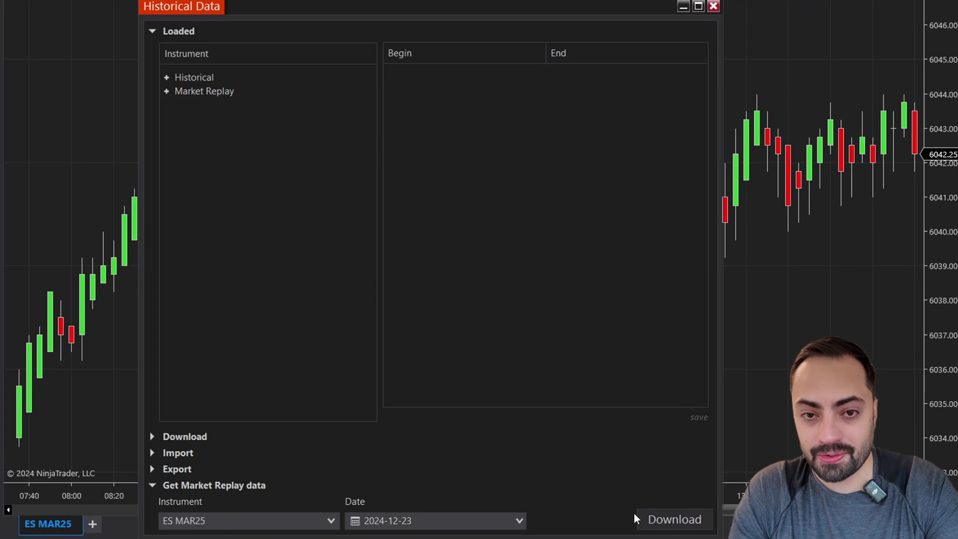
Step: Download 22 December, then pick an earlier replay date from the calendar
click(519, 521)
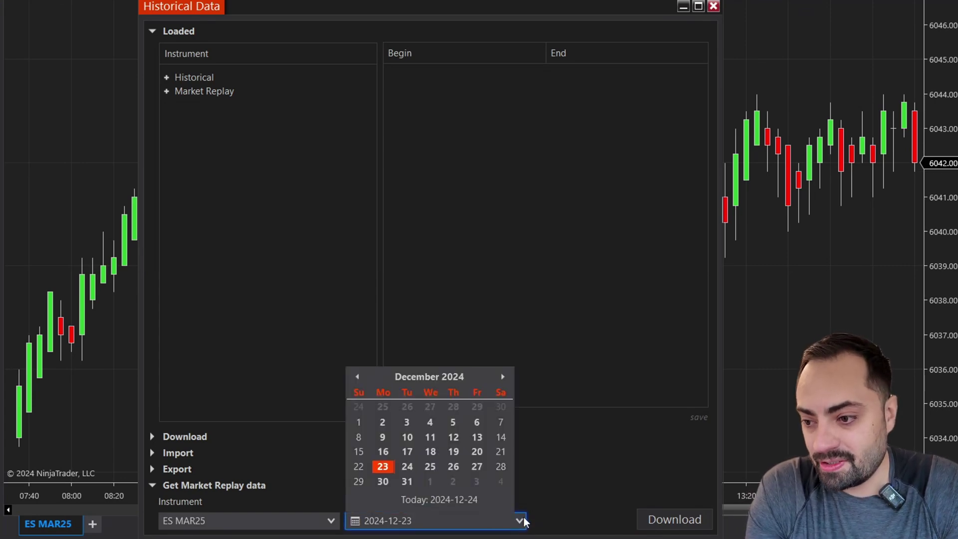
click(360, 471)
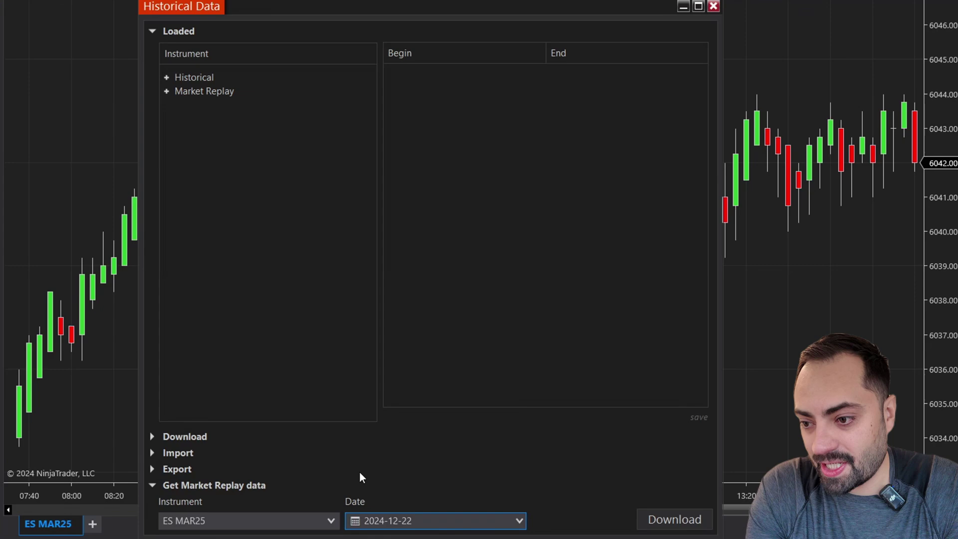
click(675, 519)
click(520, 520)
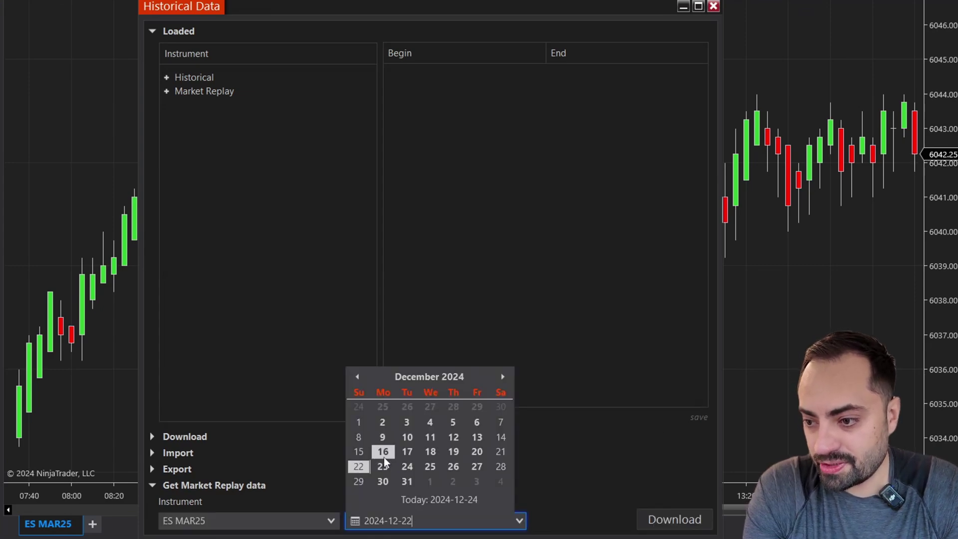
click(556, 500)
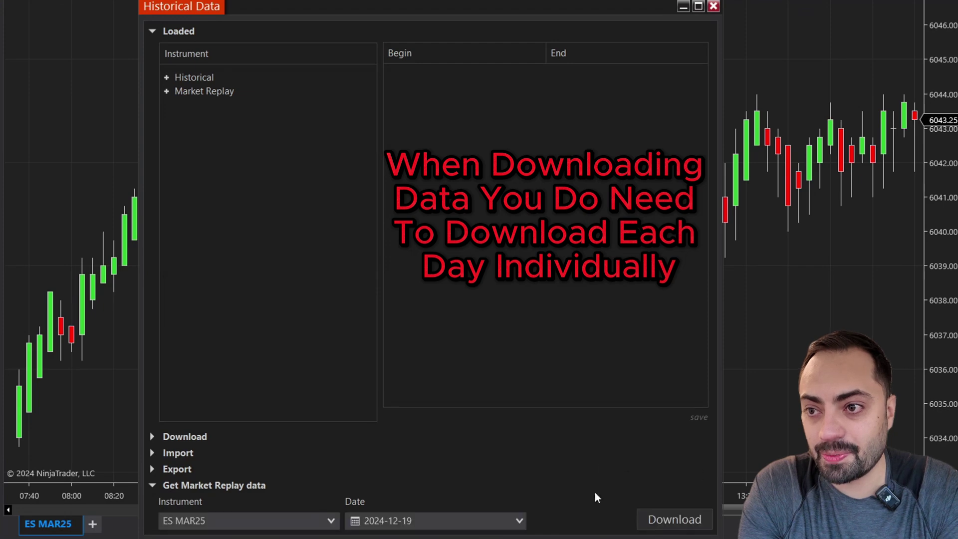
Step: Expand Market Replay and view ES MAR25's loaded ranges, 19 to 24 December 2024
click(166, 92)
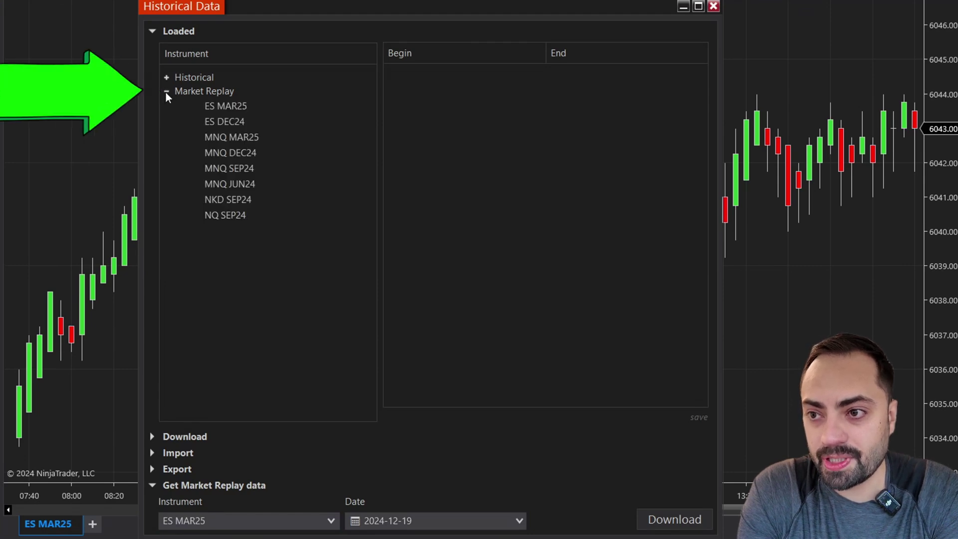
click(230, 102)
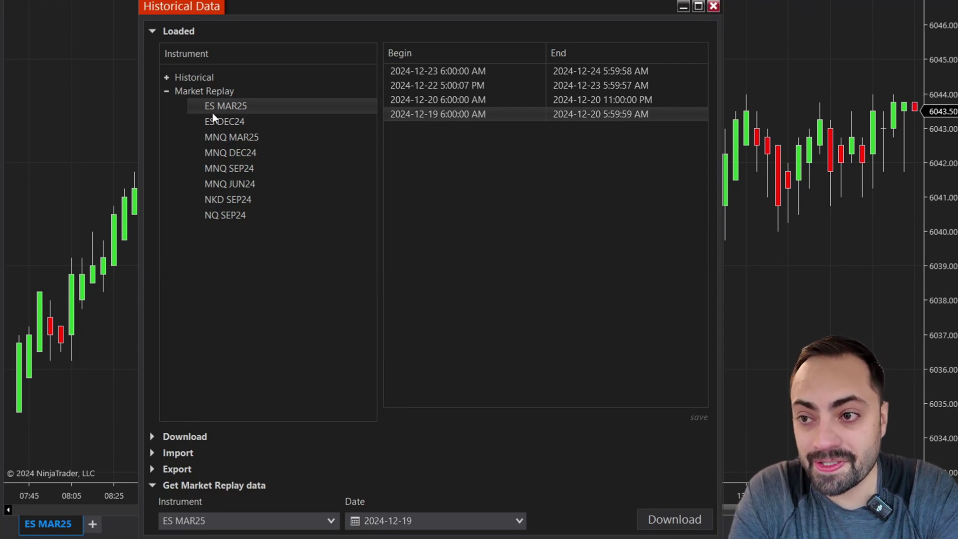
click(229, 105)
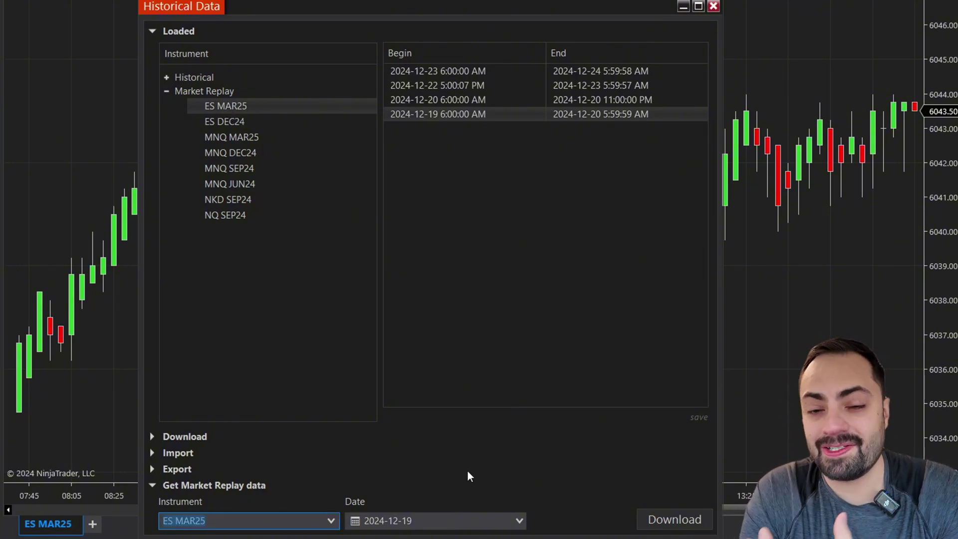
click(424, 520)
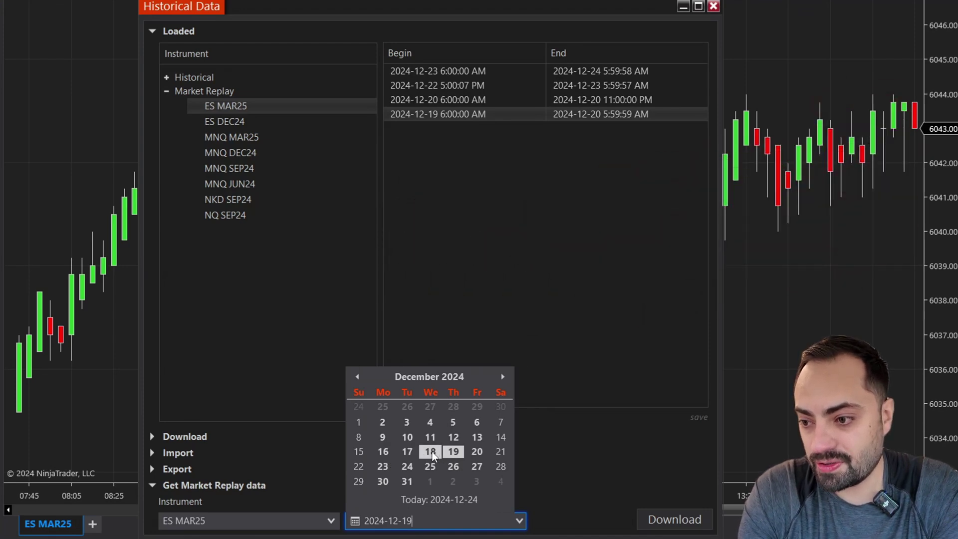
Step: Download ES MAR25 replay data for 18, 17 and 16 December 2024
click(430, 451)
click(670, 521)
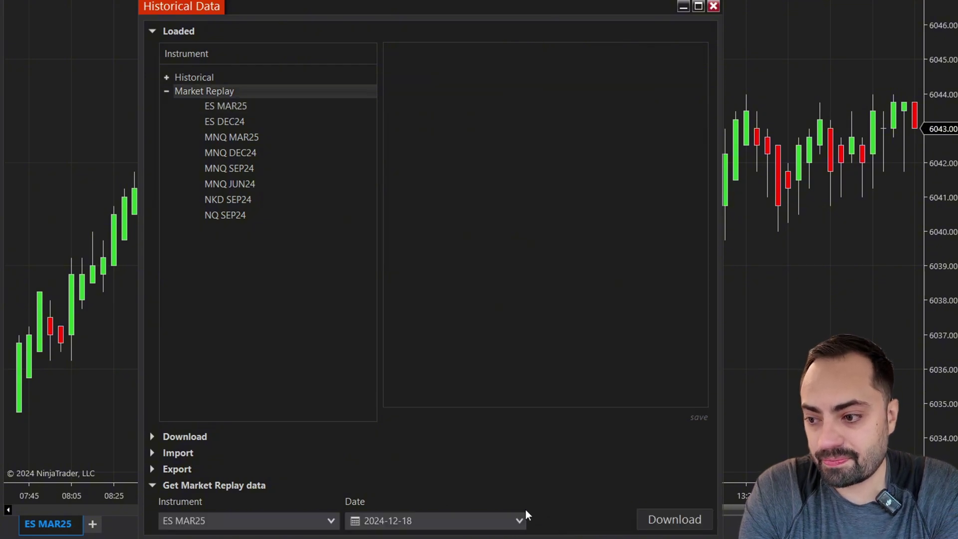
click(519, 519)
click(405, 451)
click(675, 519)
click(519, 519)
click(380, 452)
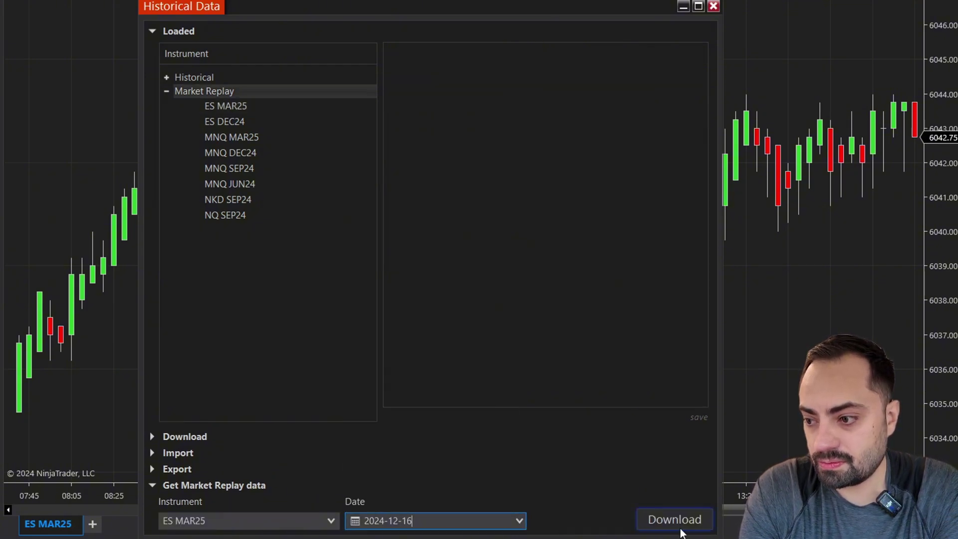
click(674, 520)
Step: Reselect ES MAR25 to confirm the new ranges reaching back to 16 December 6:00 AM
click(237, 105)
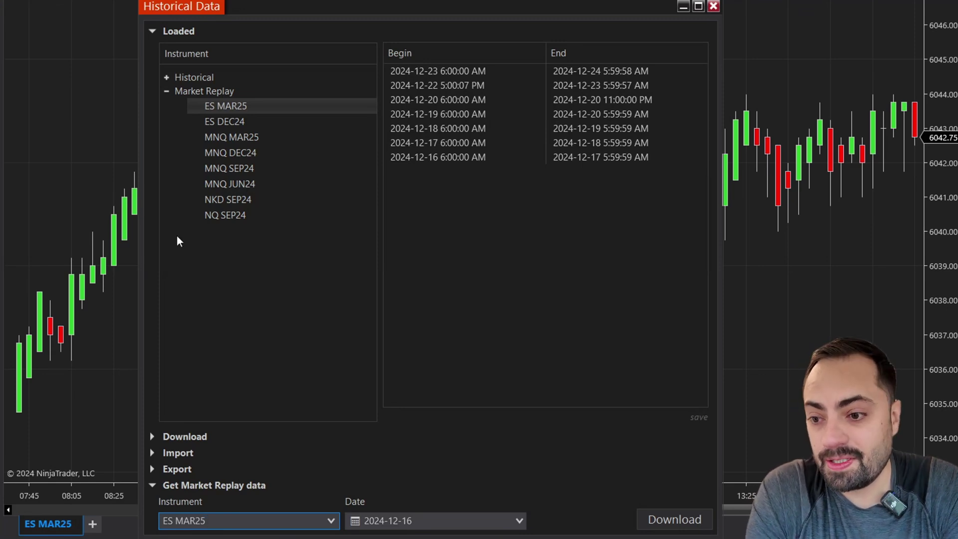
drag(216, 522, 160, 522)
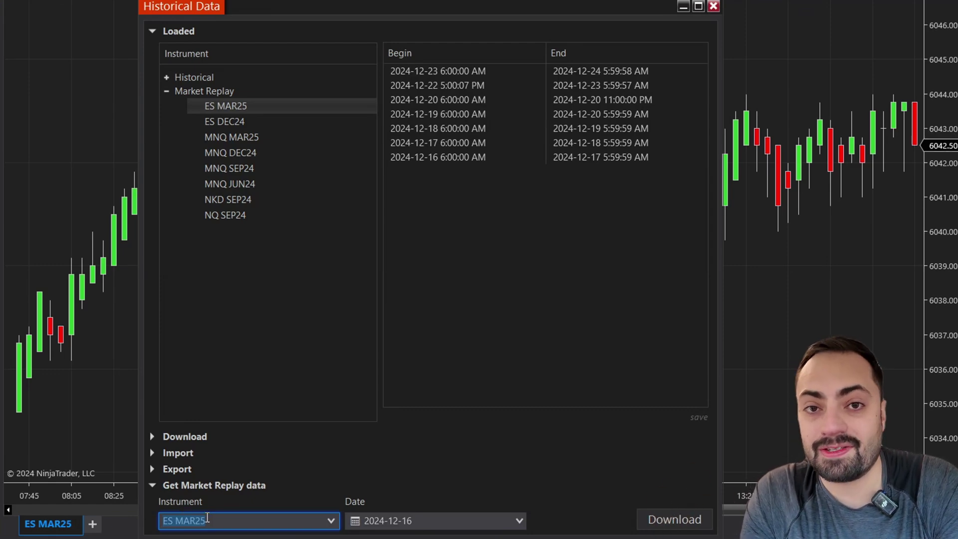
click(207, 518)
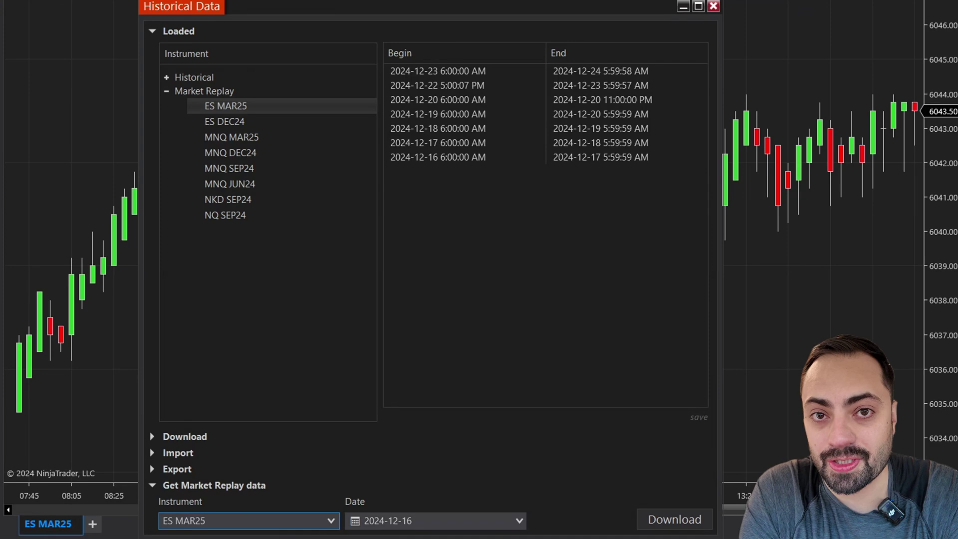
Step: Close Historical Data, disconnect My Rithmic, and connect to Playback
click(715, 8)
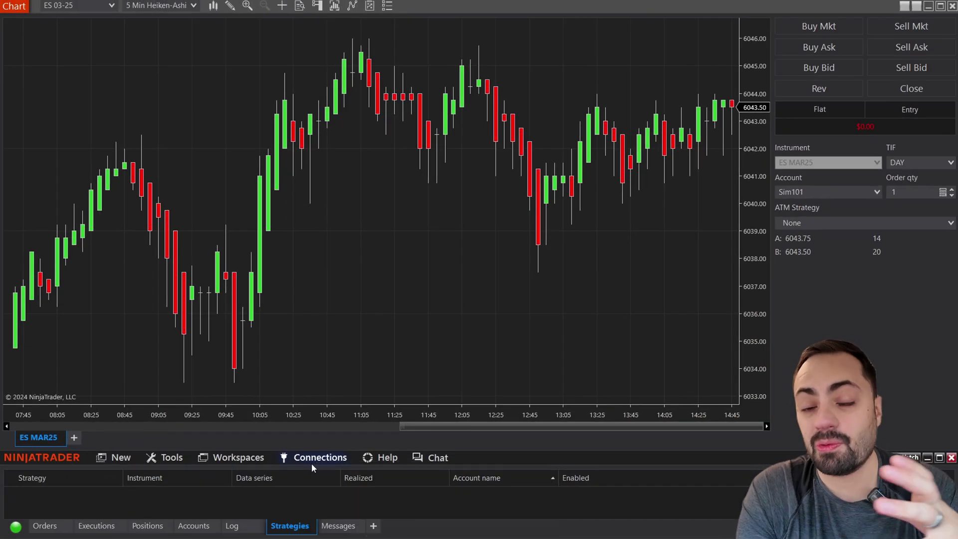
click(311, 459)
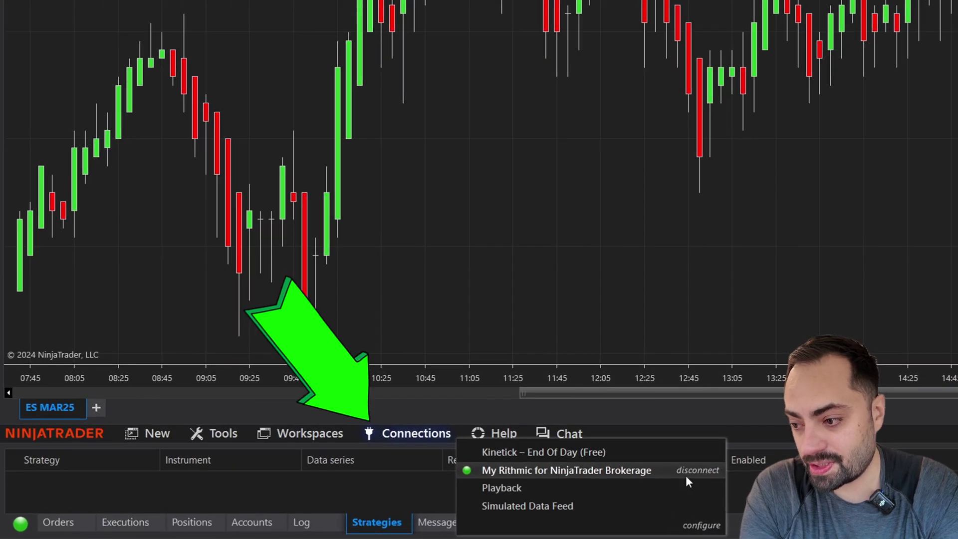
click(697, 470)
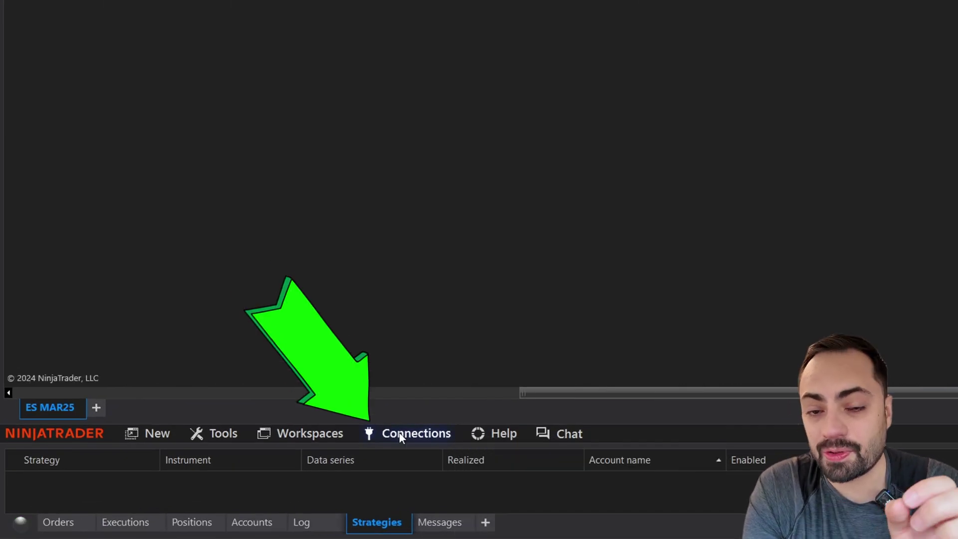
click(399, 432)
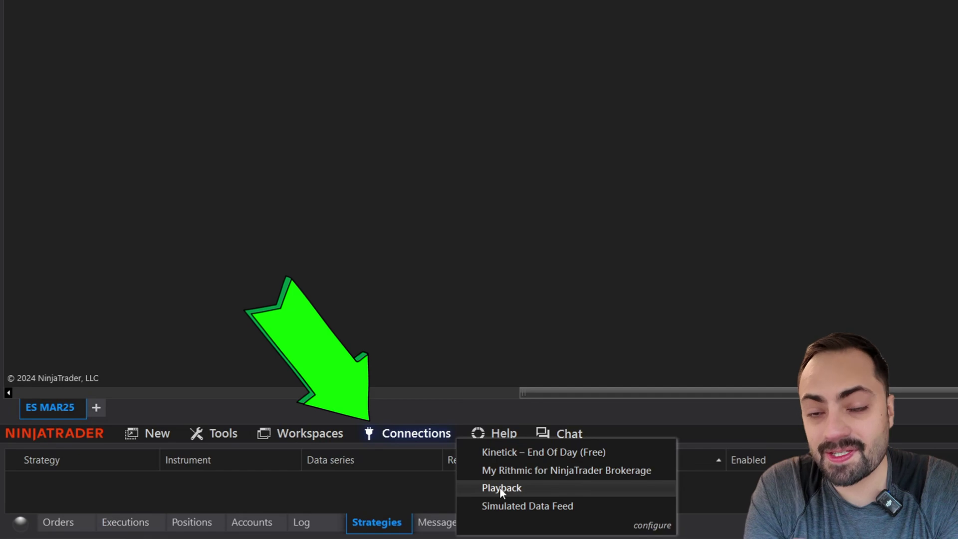
click(501, 489)
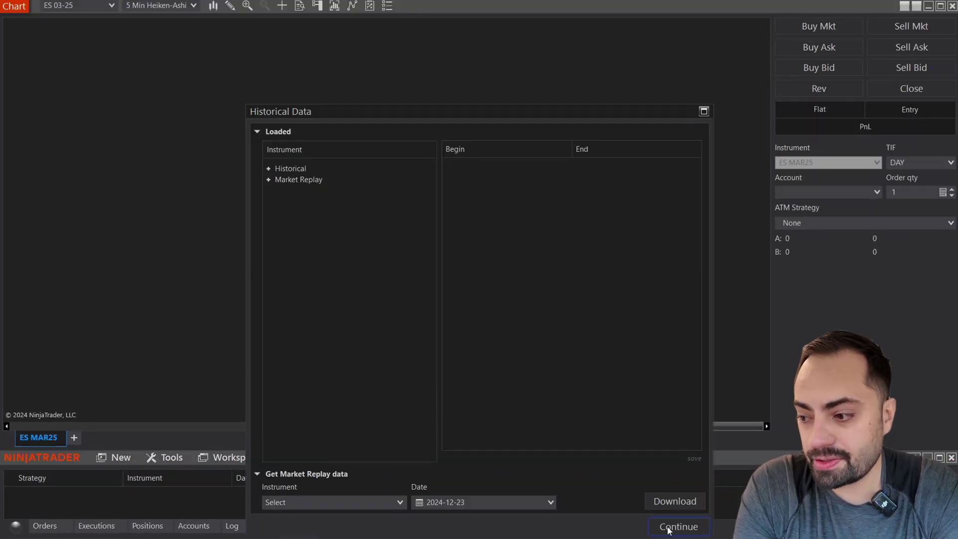
click(669, 528)
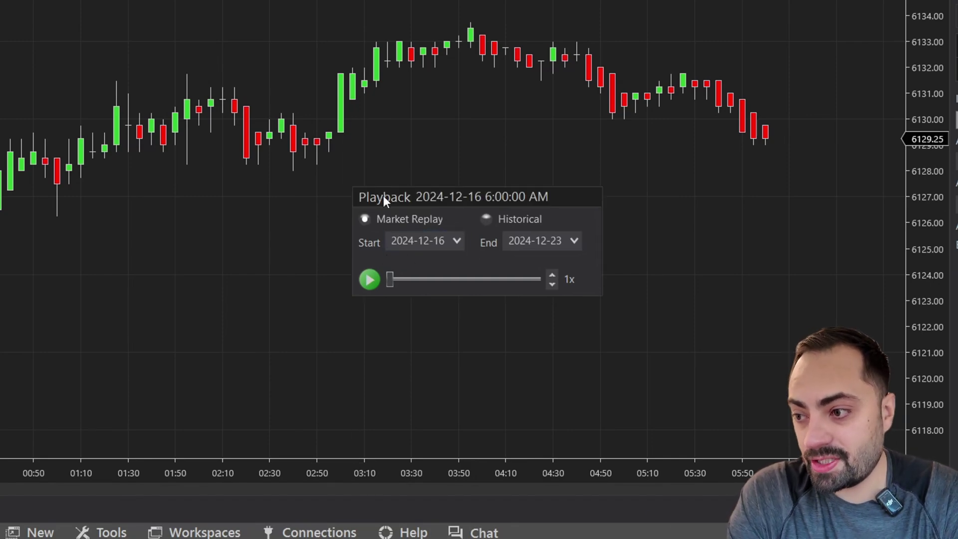
click(456, 241)
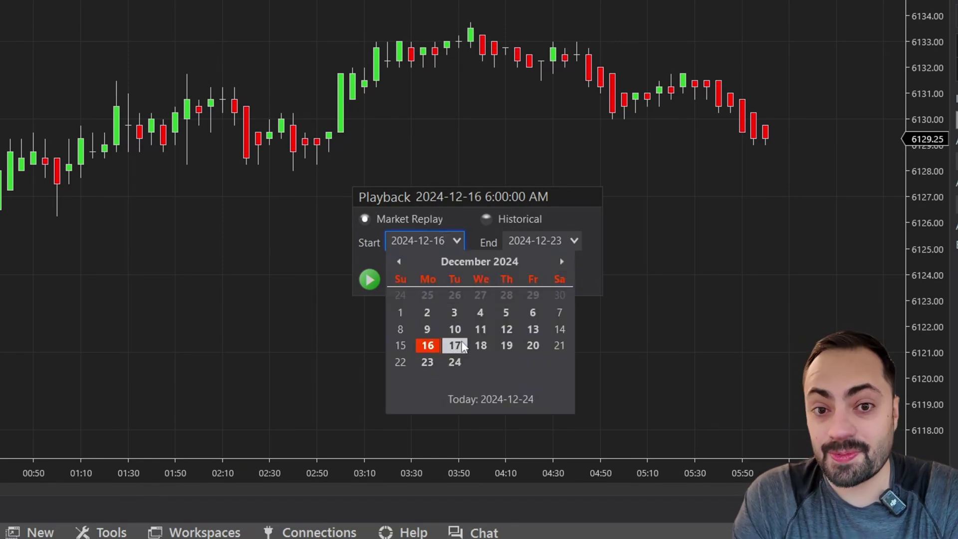
click(444, 218)
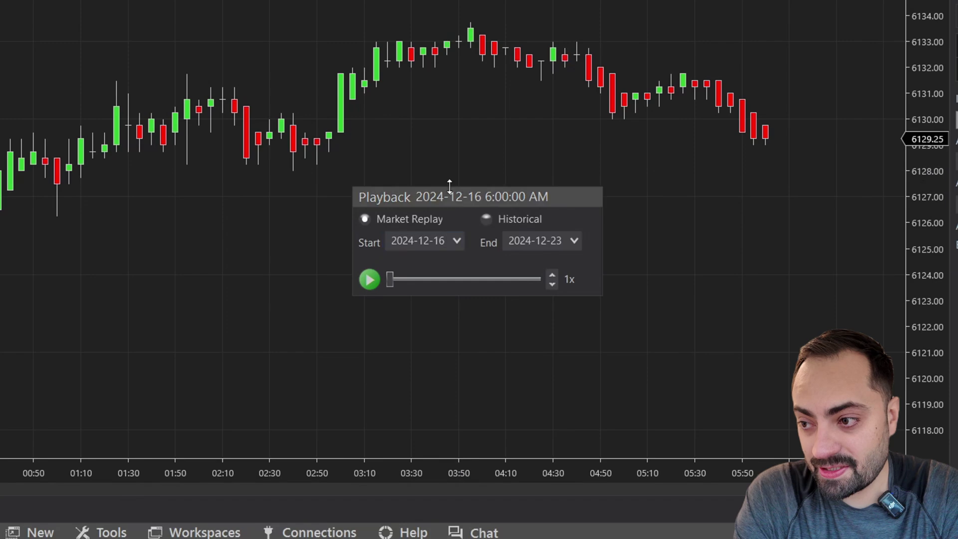
click(574, 241)
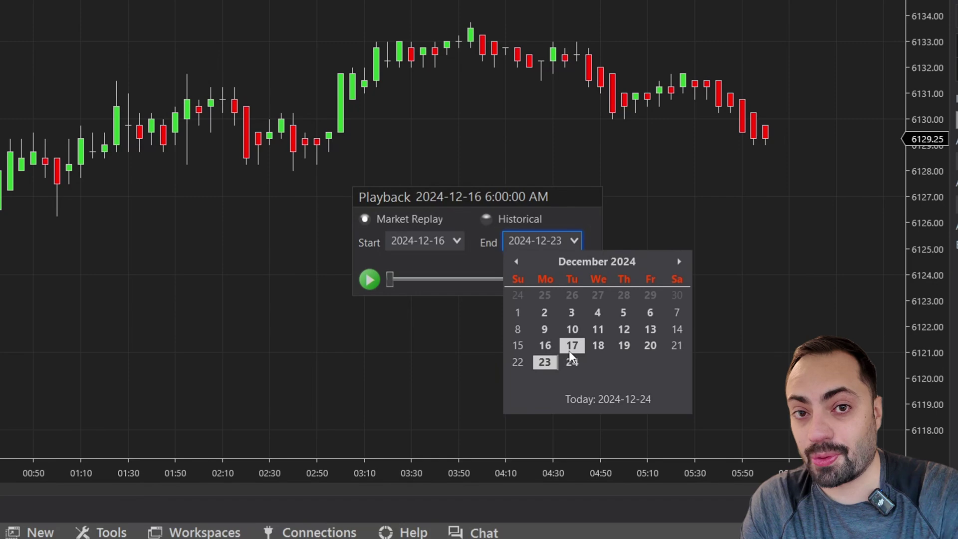
click(405, 283)
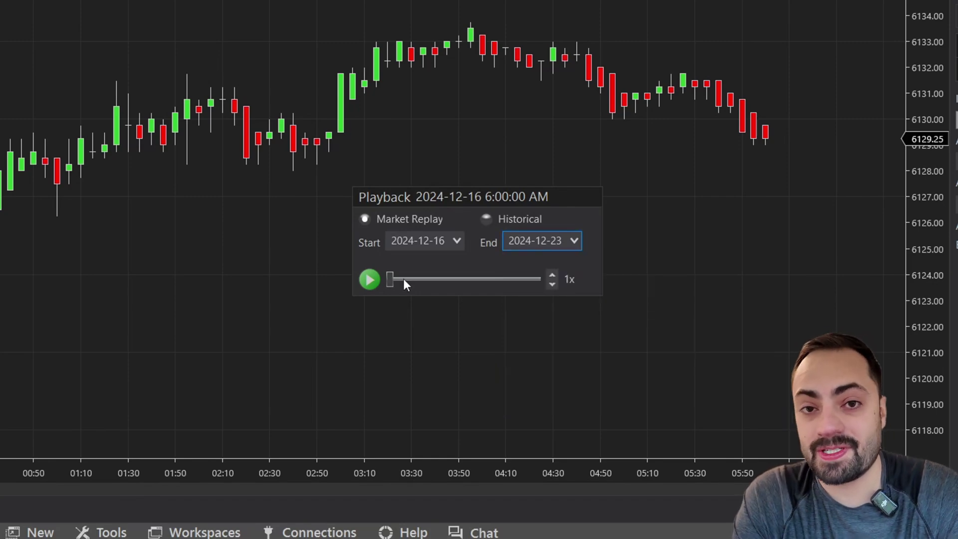
mouse_move(391, 280)
mouse_down()
mouse_move(422, 290)
mouse_move(427, 277)
mouse_move(390, 264)
mouse_up()
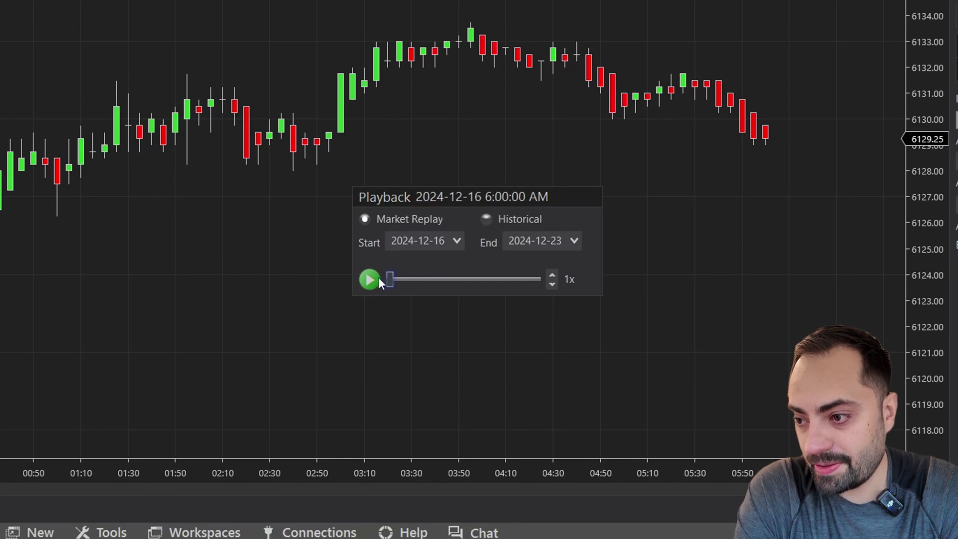
Step: Use Go To on the playback slider to jump to 02:00:00 PM on 2024-12-16
right_click(476, 261)
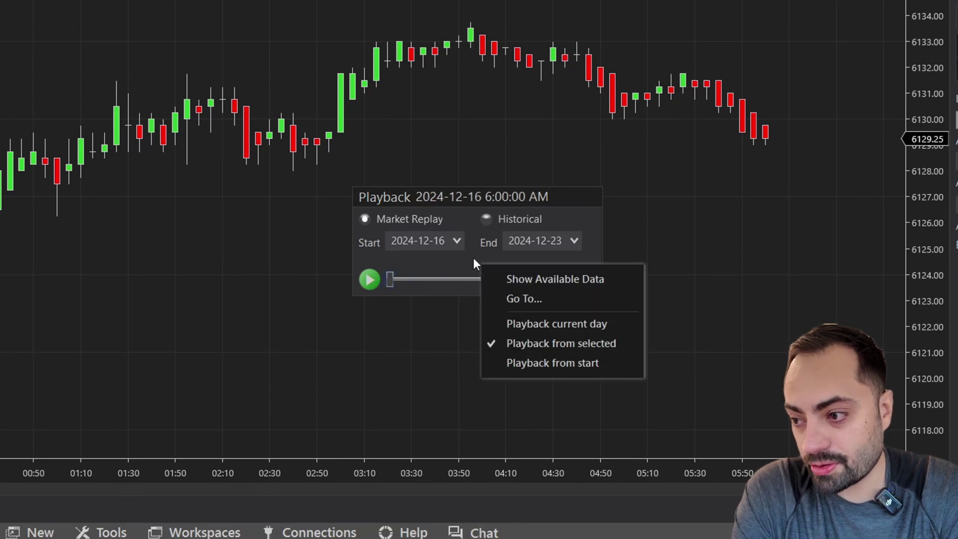
click(514, 295)
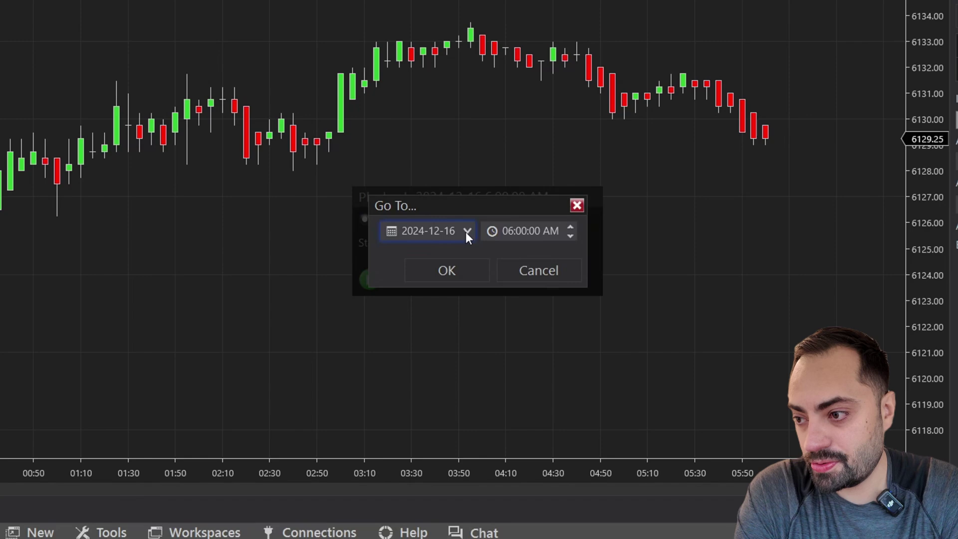
drag(547, 232, 500, 232)
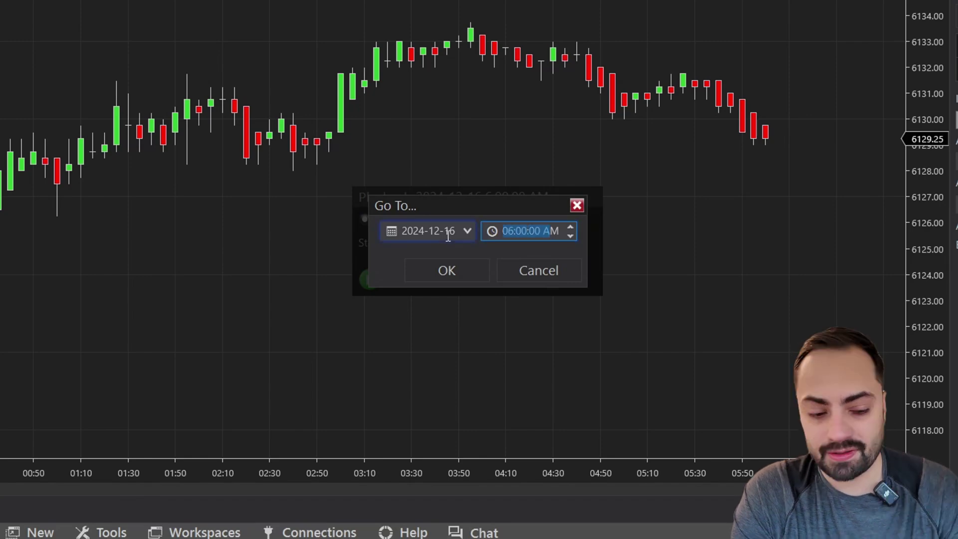
text(02:00:00 )
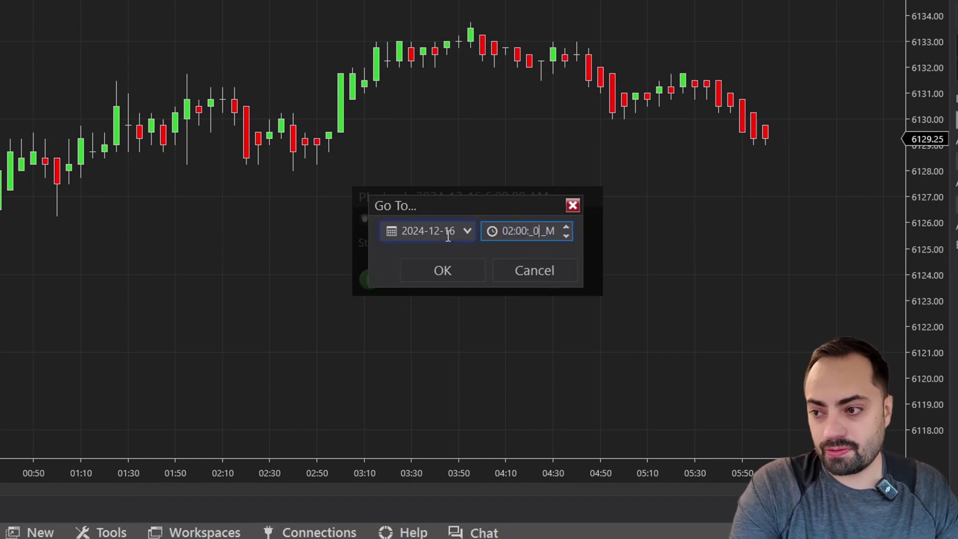
text(p)
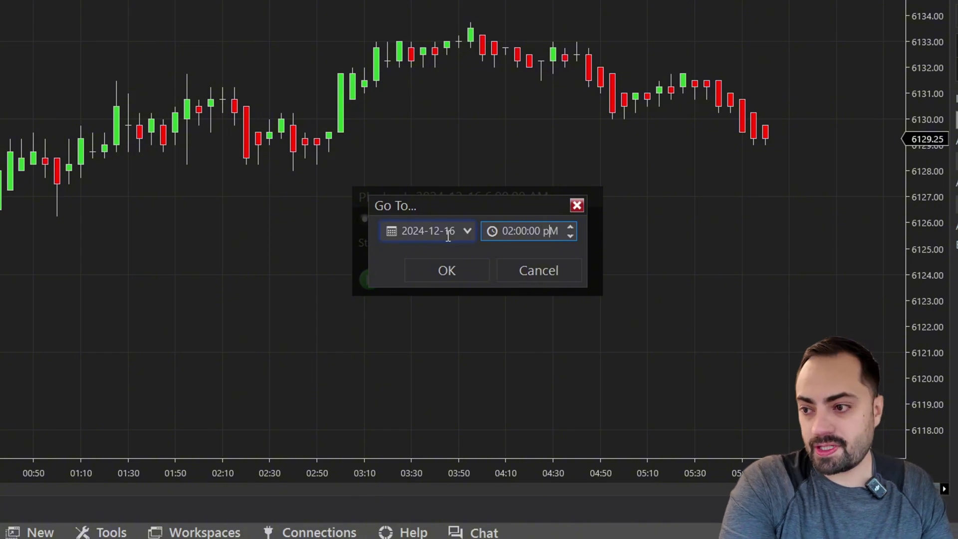
click(452, 271)
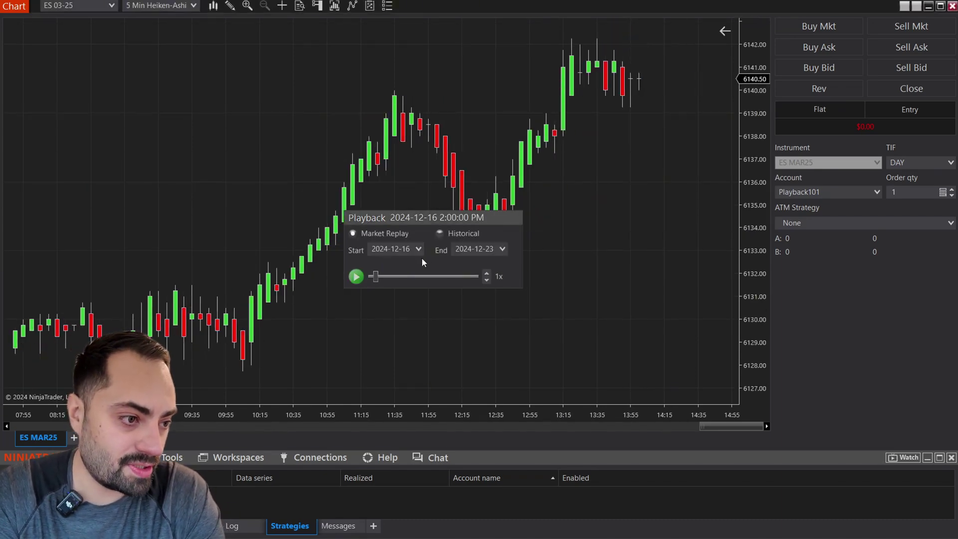
Step: Move the Playback panel to the top-left, start the replay, and adjust its speed
drag(463, 218, 188, 65)
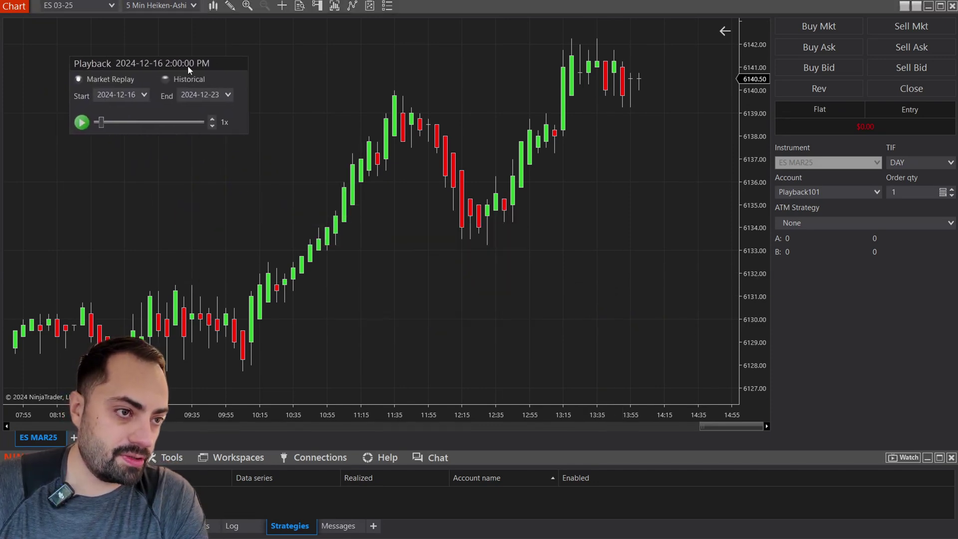
scroll(635, 313, up, 3)
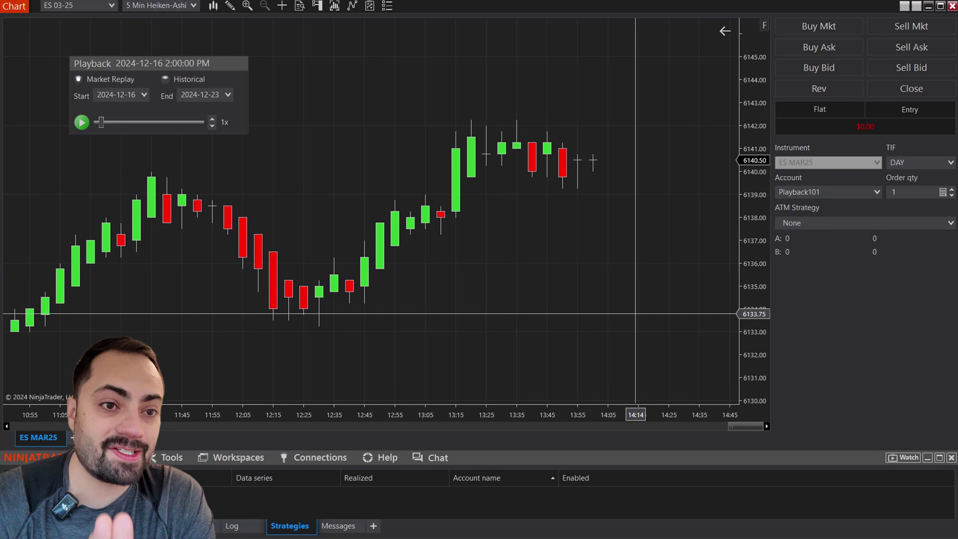
click(81, 122)
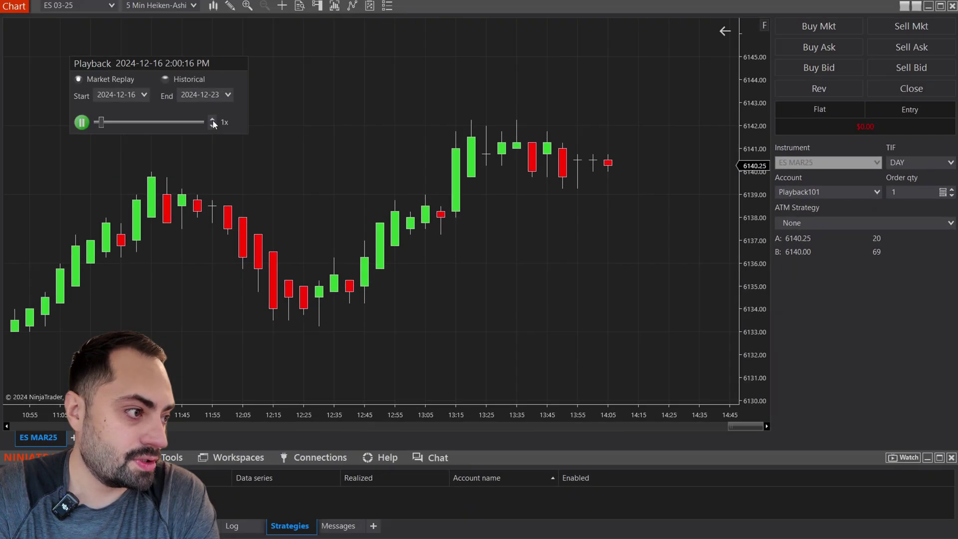
click(213, 121)
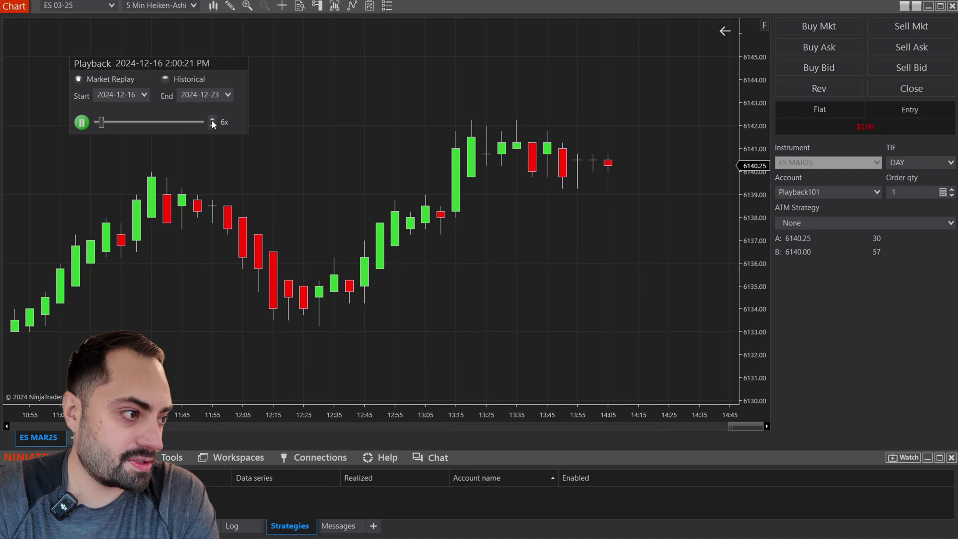
click(213, 126)
click(213, 126)
click(213, 126)
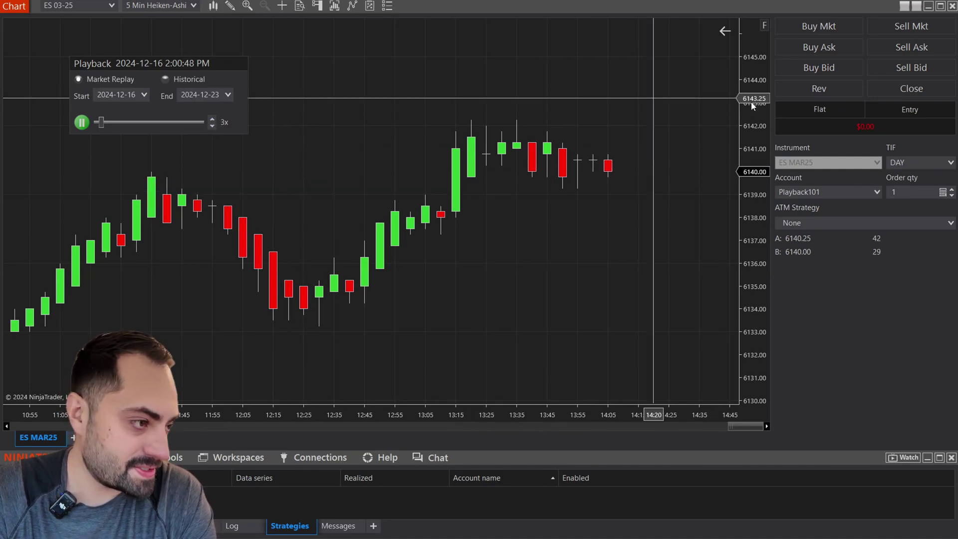
Step: Raise the replay speed up to 1000x, then slow it down three steps
click(214, 121)
click(213, 120)
click(213, 120)
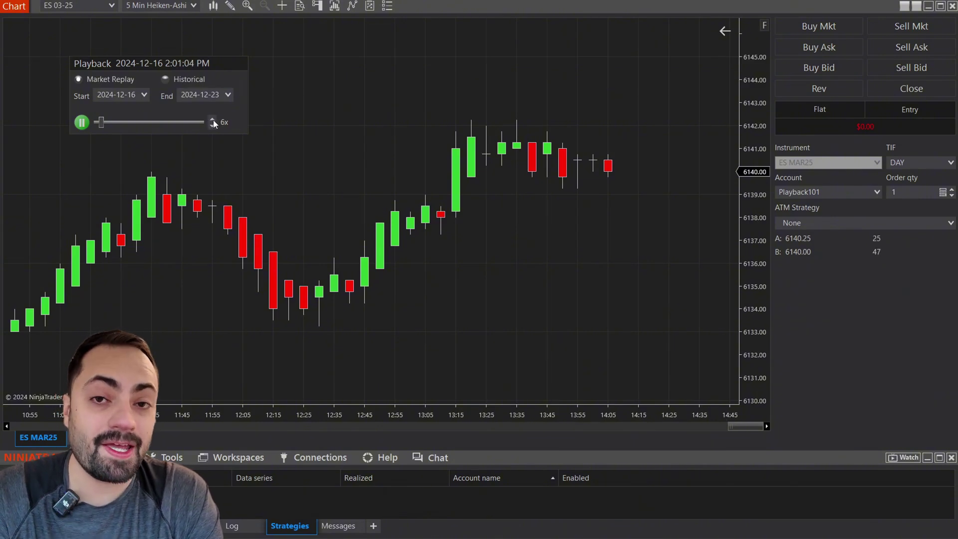
click(213, 120)
click(213, 120)
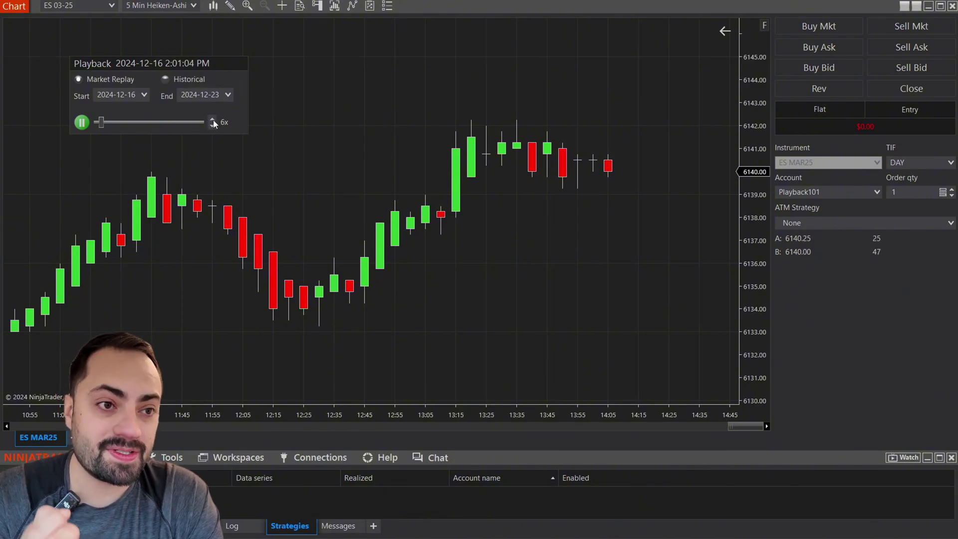
click(213, 121)
click(213, 121)
click(213, 120)
click(213, 120)
click(213, 120)
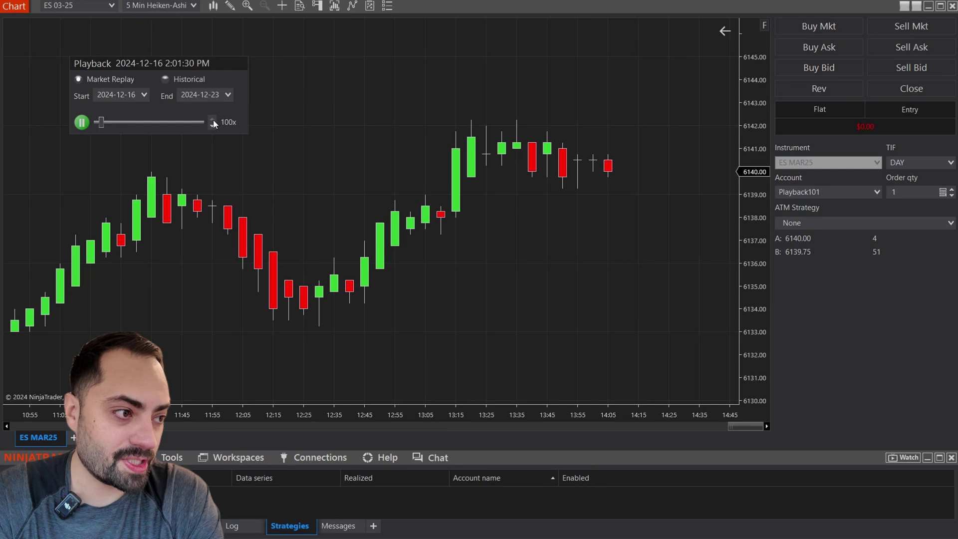
click(213, 120)
click(213, 120)
click(213, 120)
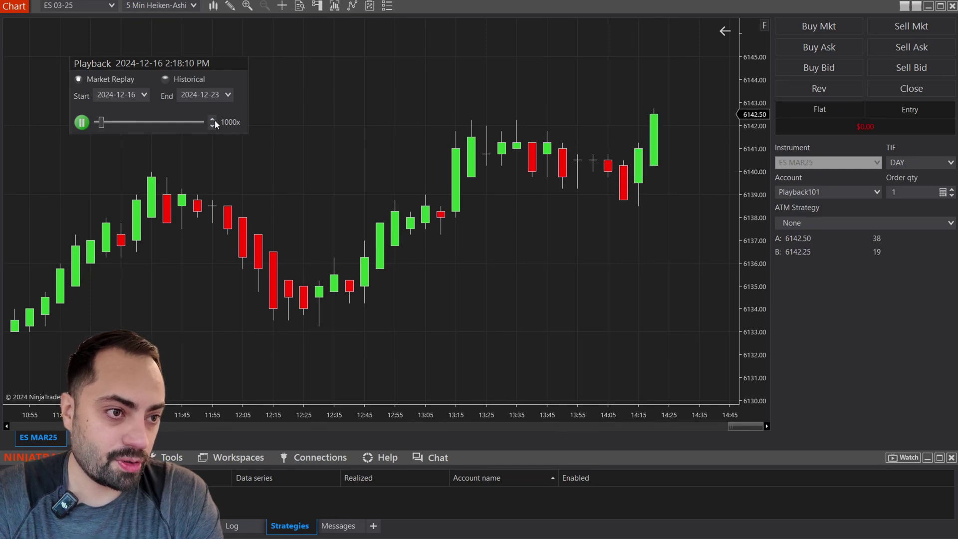
click(212, 126)
click(212, 126)
click(212, 125)
click(212, 126)
click(212, 126)
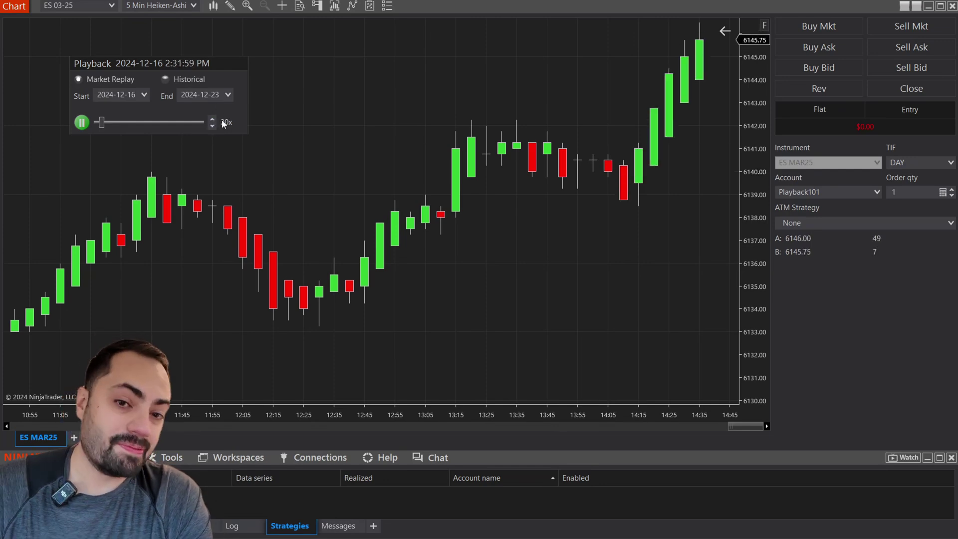
Step: Compress the price scale, slow the replay to 1x, and pan the chart to leave room on the right
drag(754, 45, 747, 251)
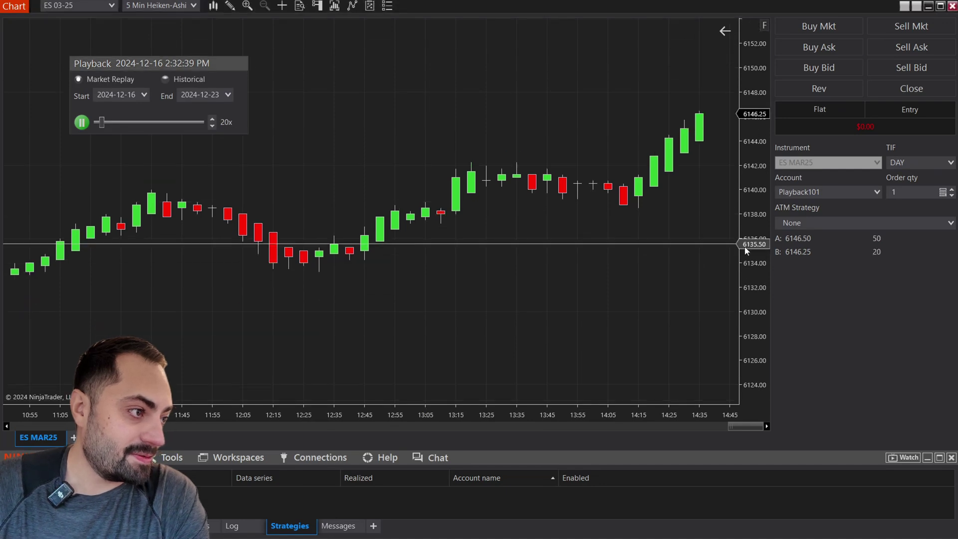
click(213, 126)
click(213, 126)
click(213, 126)
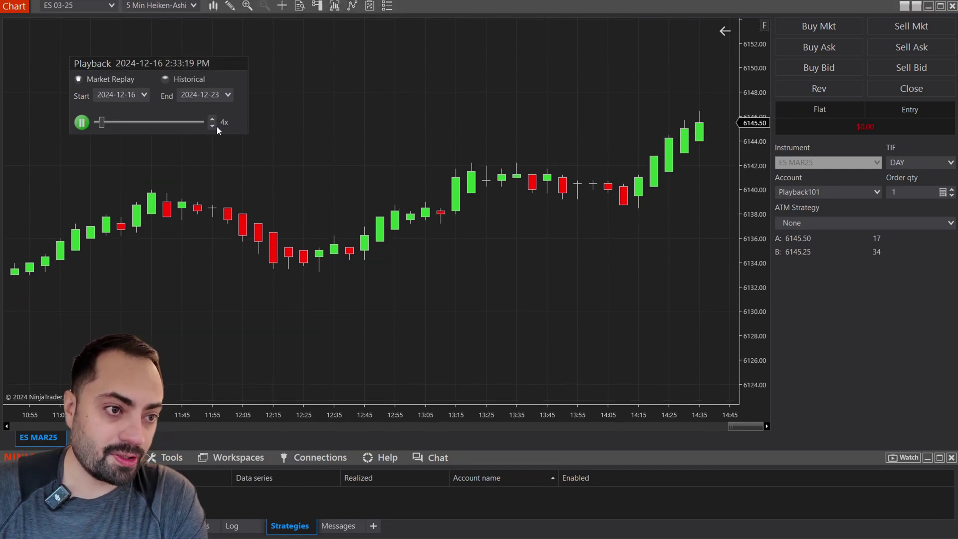
click(213, 126)
click(213, 126)
click(214, 125)
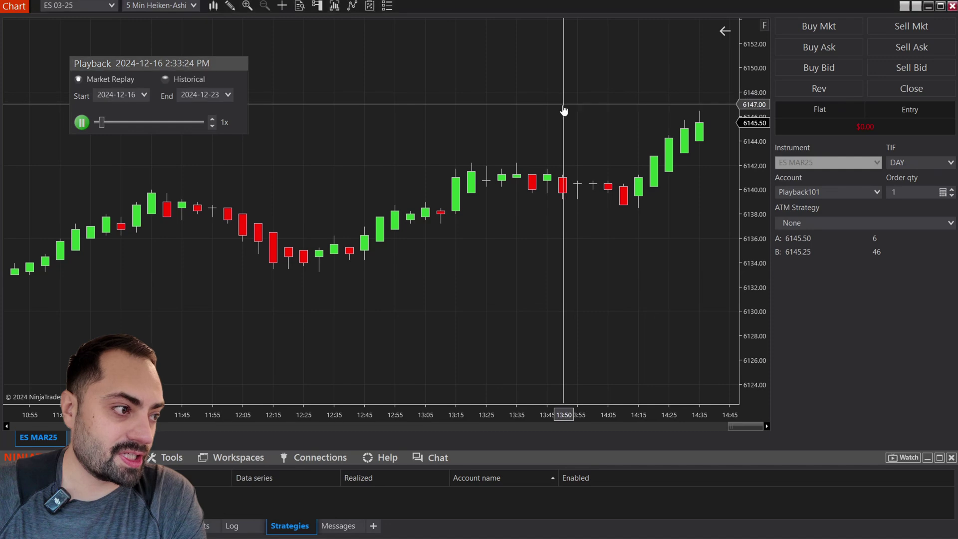
drag(563, 112, 496, 101)
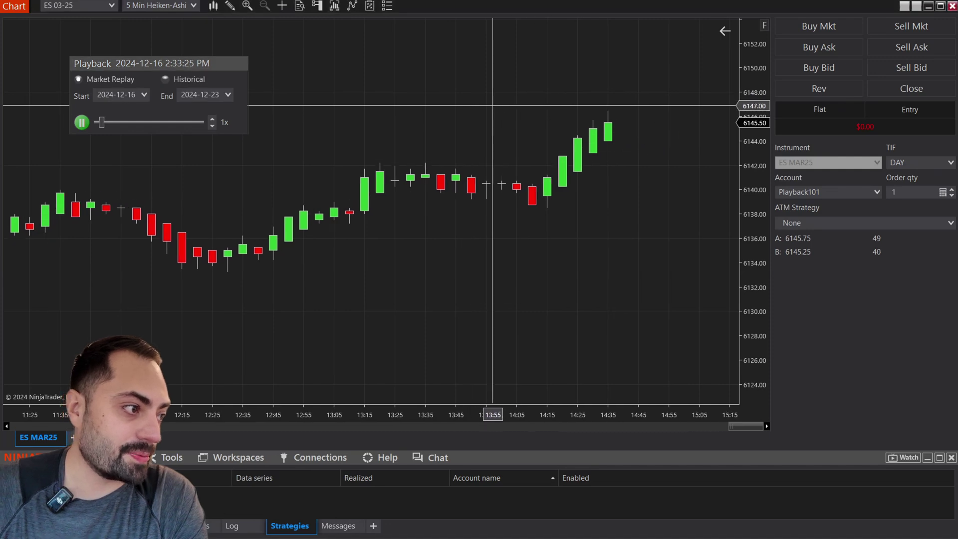
Step: Buy one ES MAR25 at market at 6145.50, sell twice, then close the short, ending at -$12.50
click(828, 28)
click(906, 28)
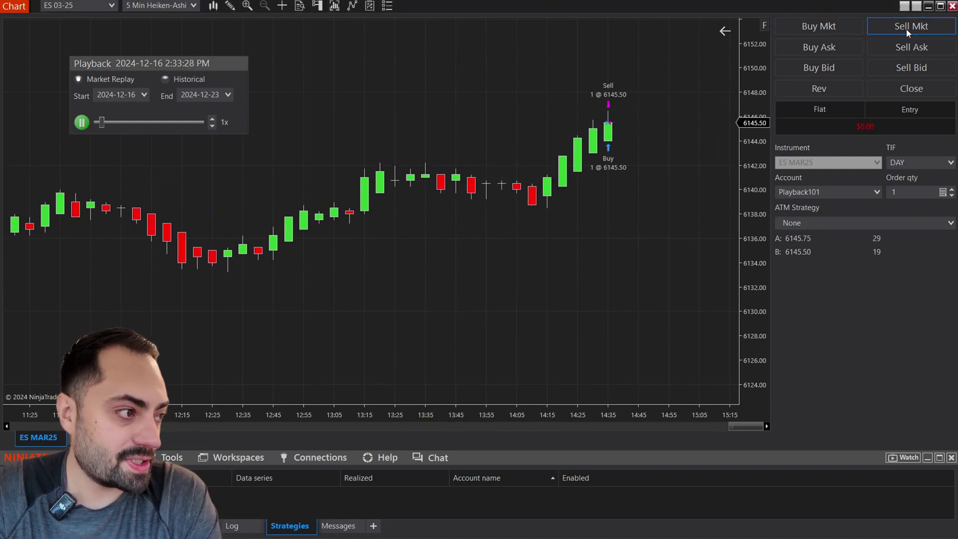
click(907, 28)
click(906, 88)
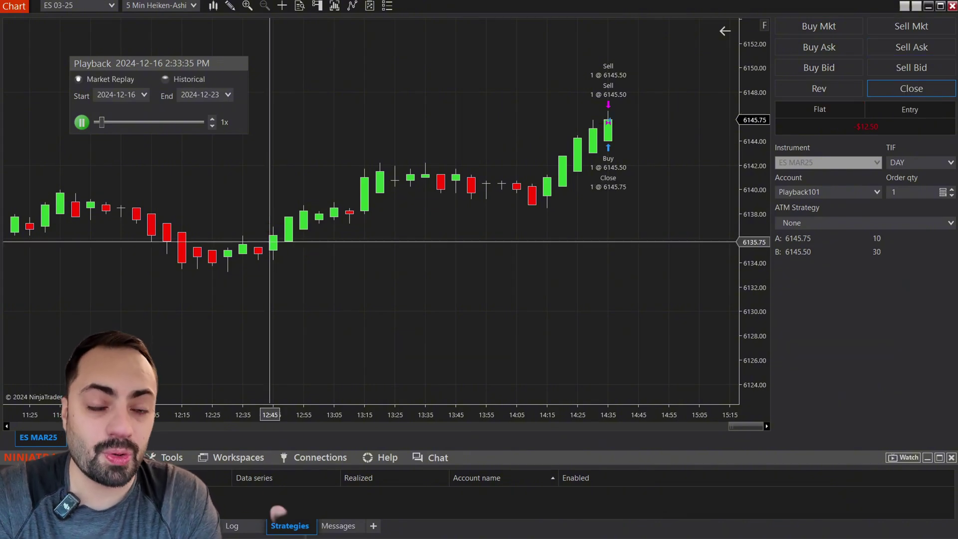
Step: Buy at market, resume the replay, and enter a long through the Predator strategy
click(819, 27)
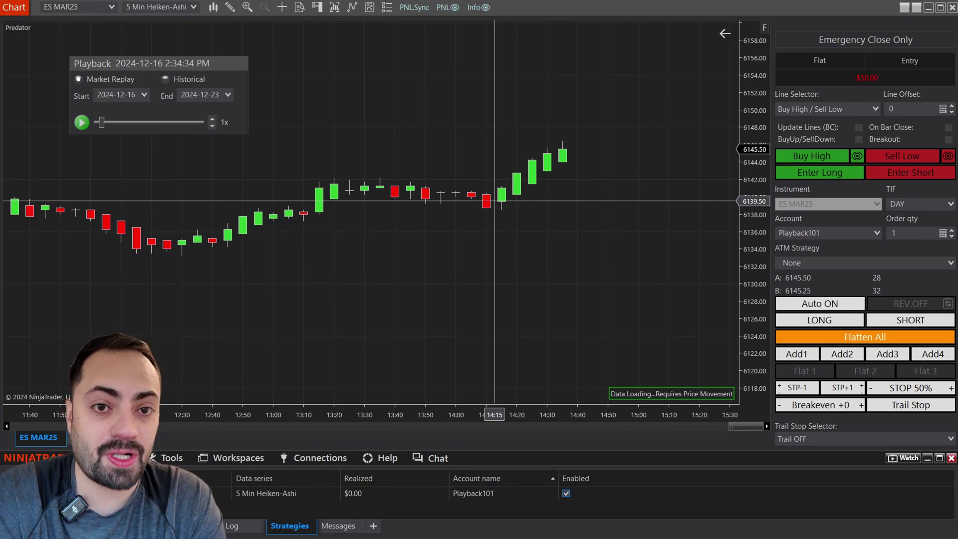
click(82, 122)
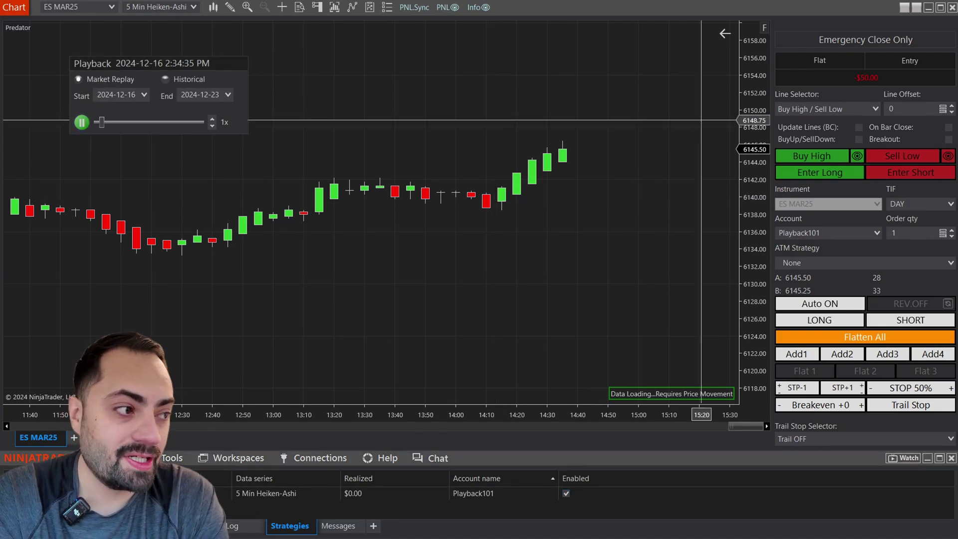
click(821, 174)
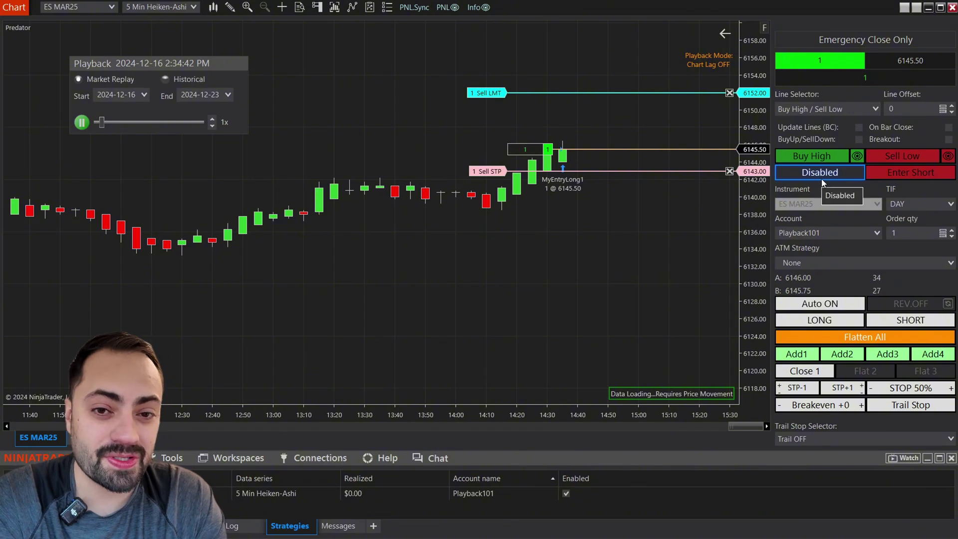
Step: Flatten the long at 6145.75, pause the replay at -$37.50, and disable the Predator strategy
click(865, 336)
click(81, 122)
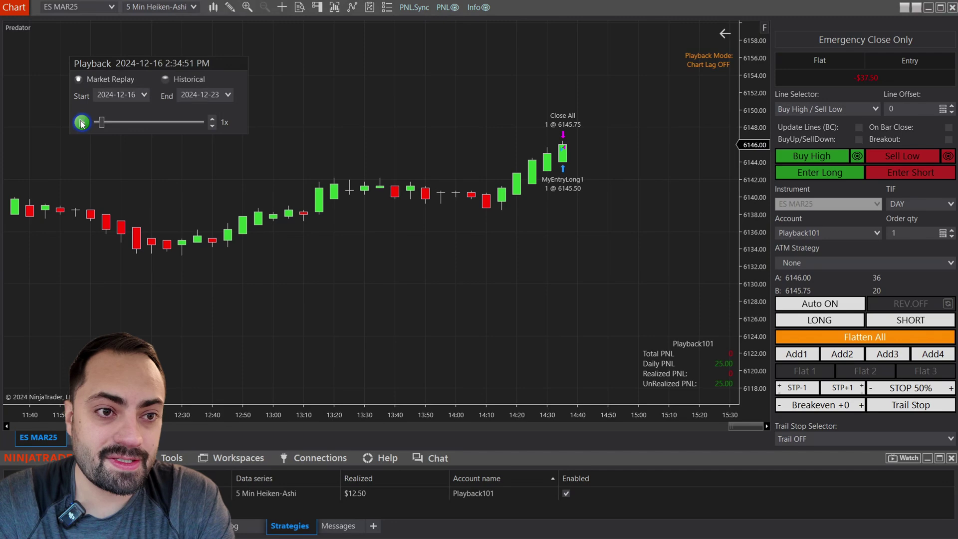
click(567, 493)
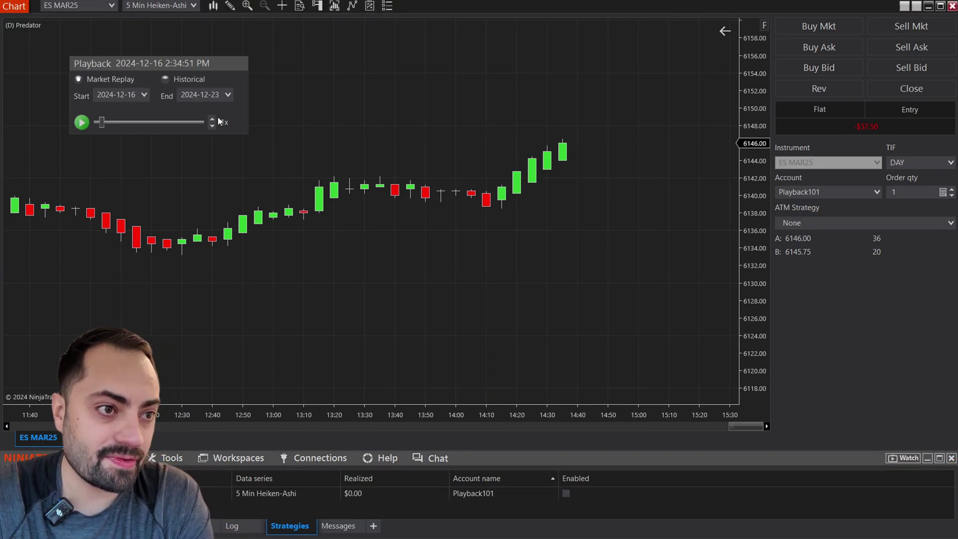
Step: Use Go To on the Playback slider to set the replay time to 02:30:00 PM
right_click(168, 112)
click(208, 137)
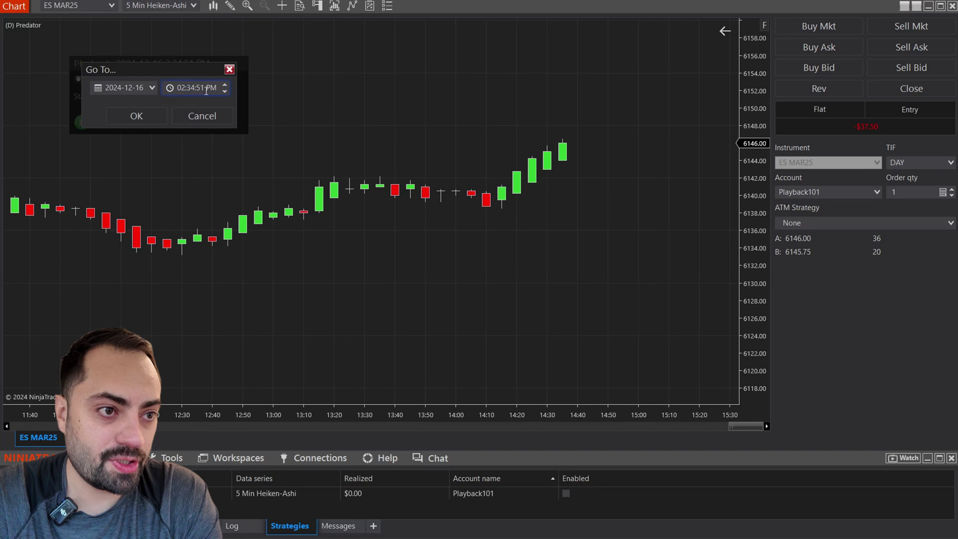
drag(206, 91, 188, 91)
text(30:00)
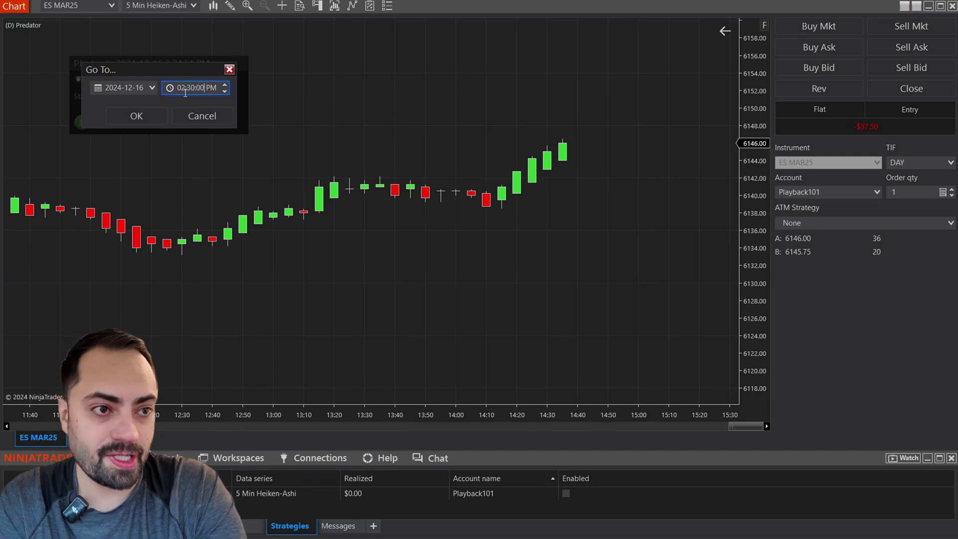
key(Return)
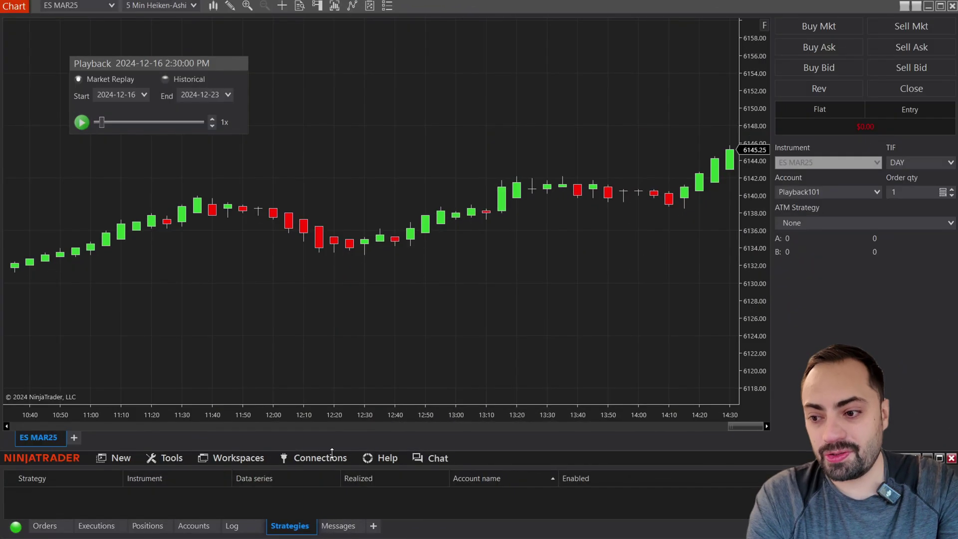
Step: Switch from Playback to My Rithmic for NinjaTrader Brokerage, then open Tools > Historical Data
click(332, 454)
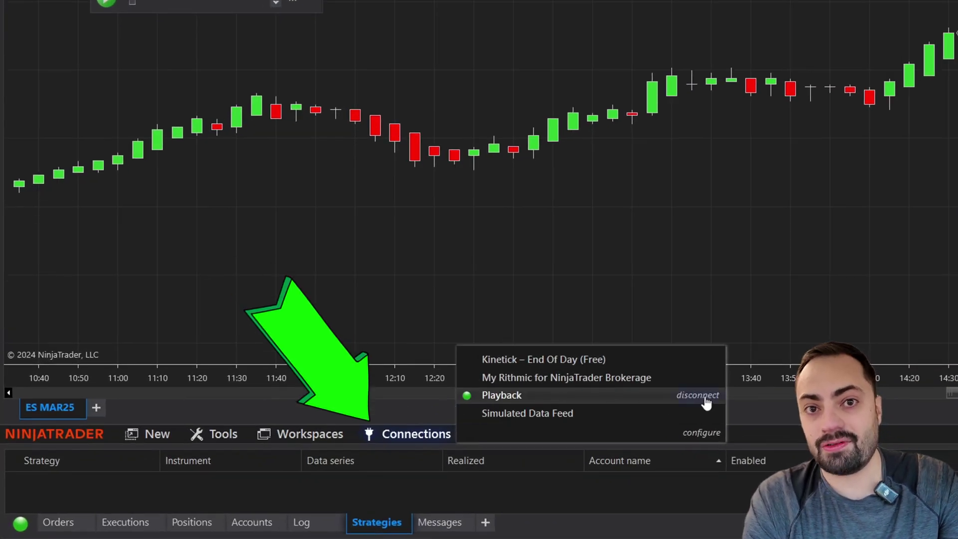
click(706, 399)
click(429, 435)
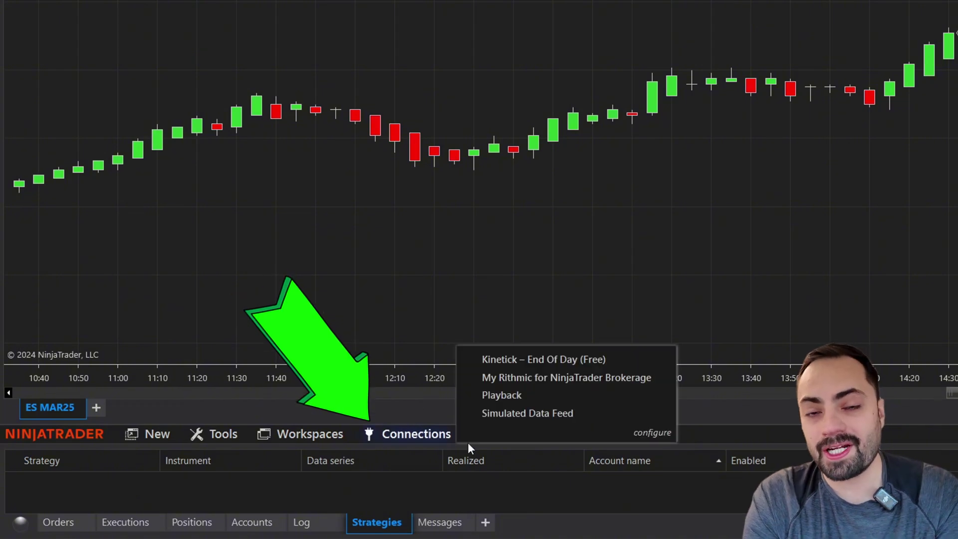
click(519, 378)
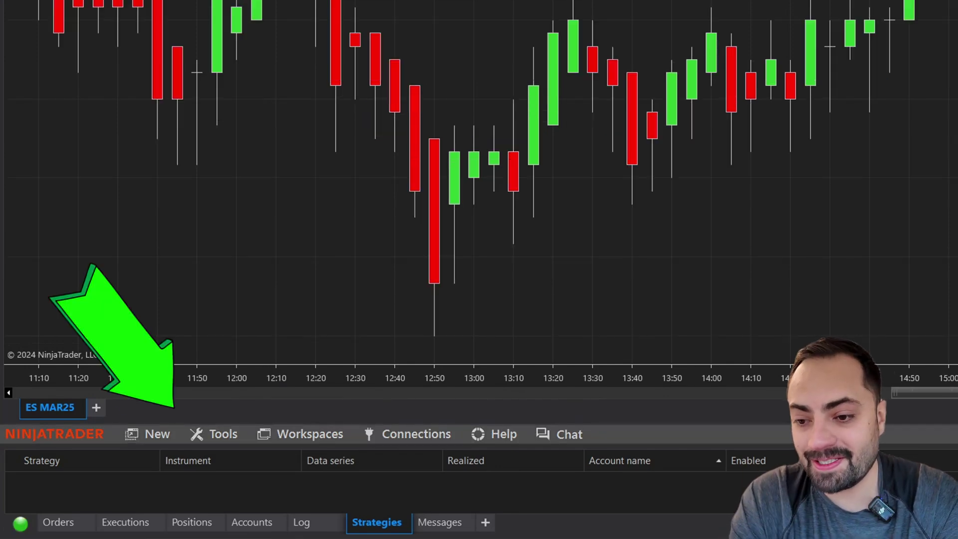
click(223, 436)
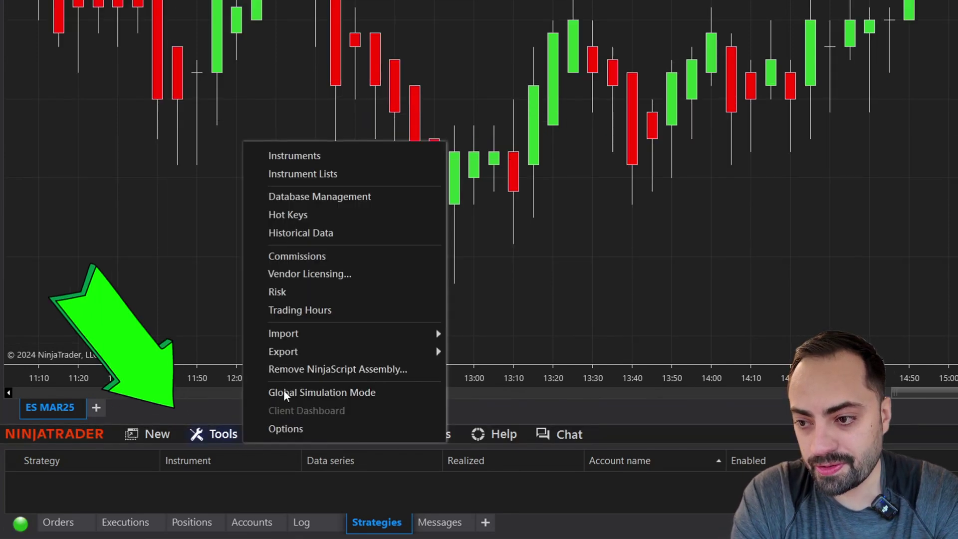
click(308, 241)
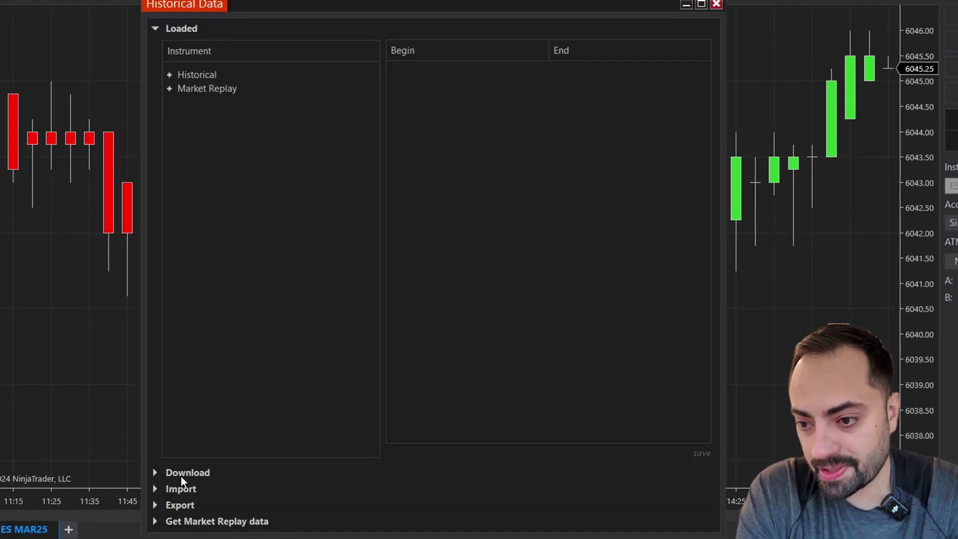
Step: Download ES MAR25 Tick and Minute data from 2024-12-16 to 2024-12-24
click(155, 469)
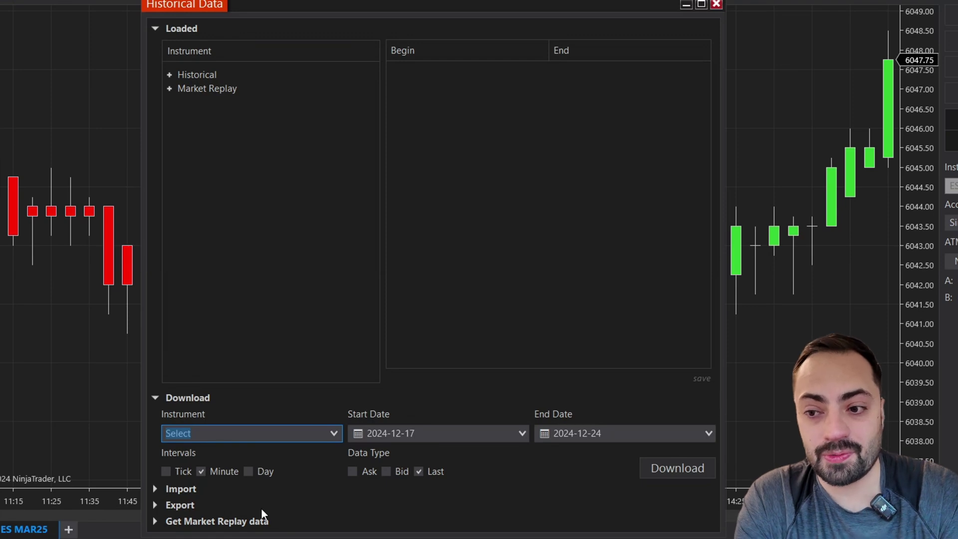
text(ES)
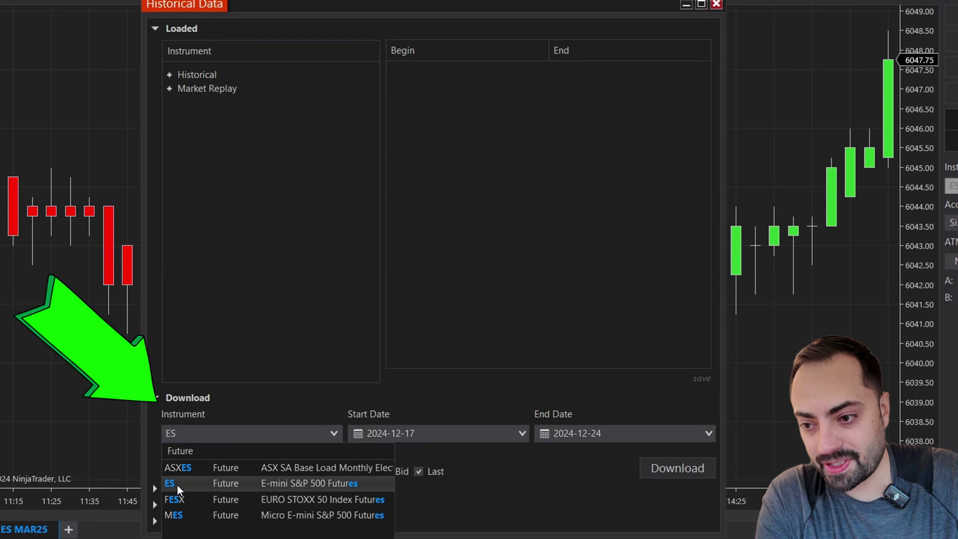
click(170, 482)
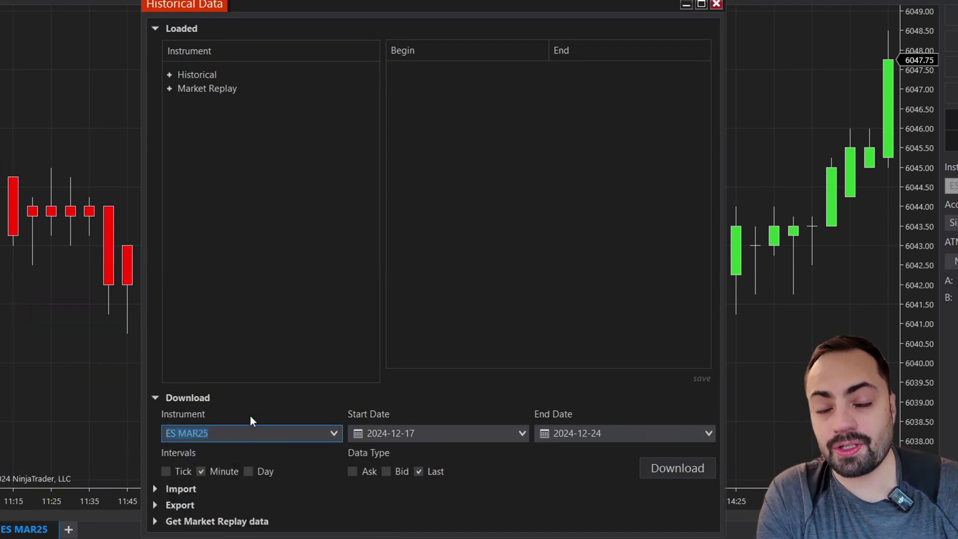
click(470, 427)
scroll(469, 427, down, 1)
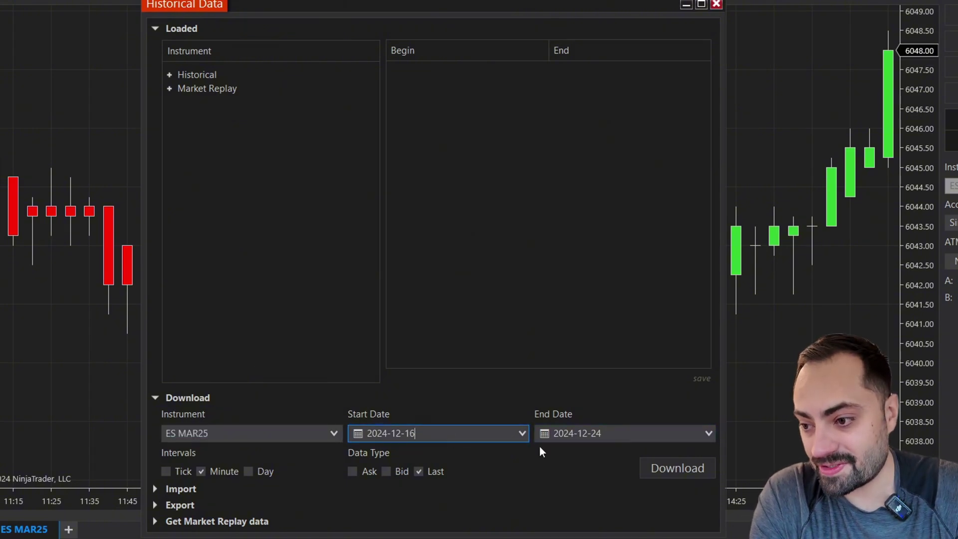
click(684, 434)
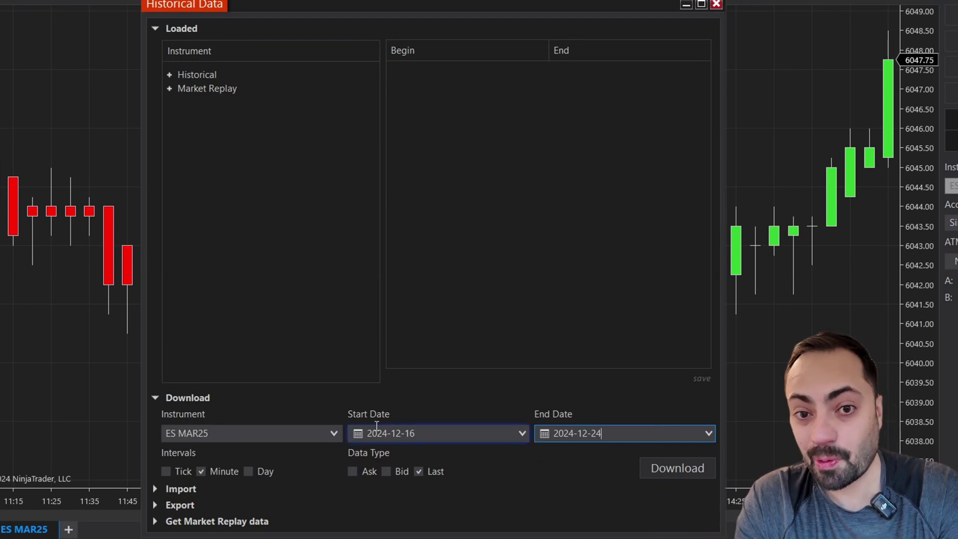
click(166, 470)
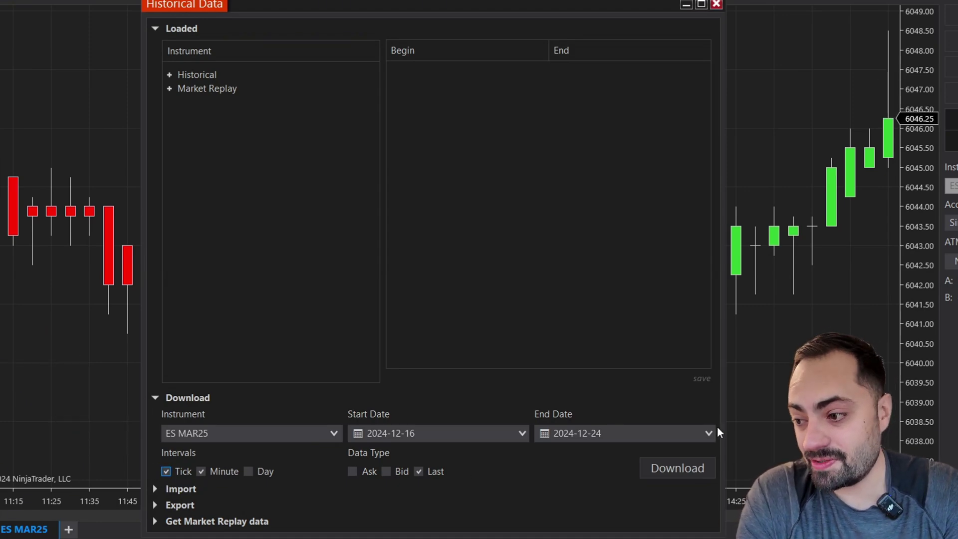
click(687, 471)
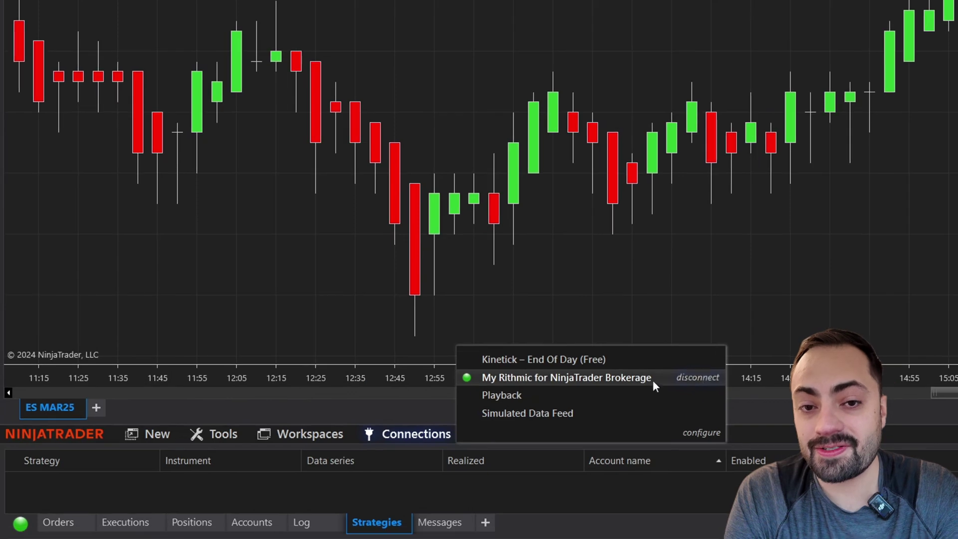
Step: Disconnect My Rithmic, reconnect to Playback, and continue past the Historical Data window
click(709, 378)
click(410, 433)
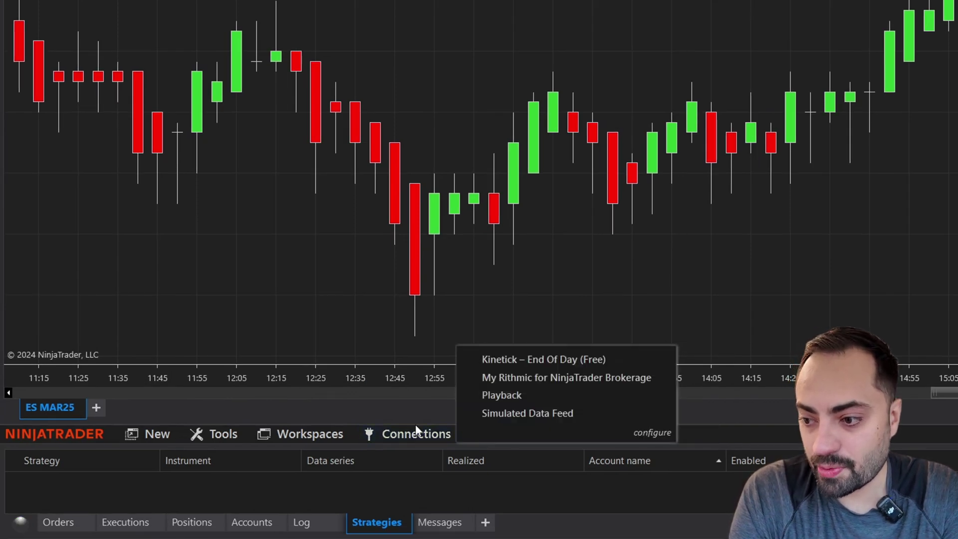
click(511, 395)
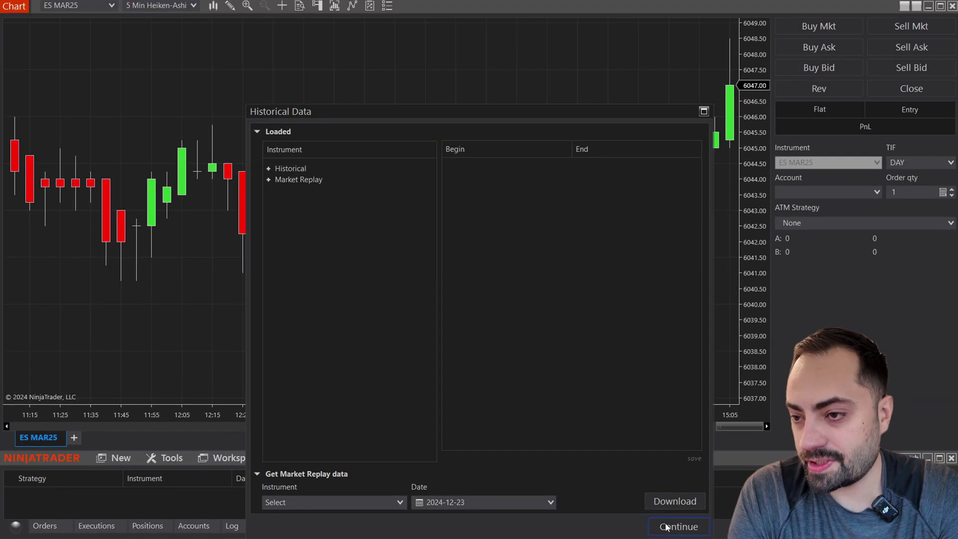
click(666, 527)
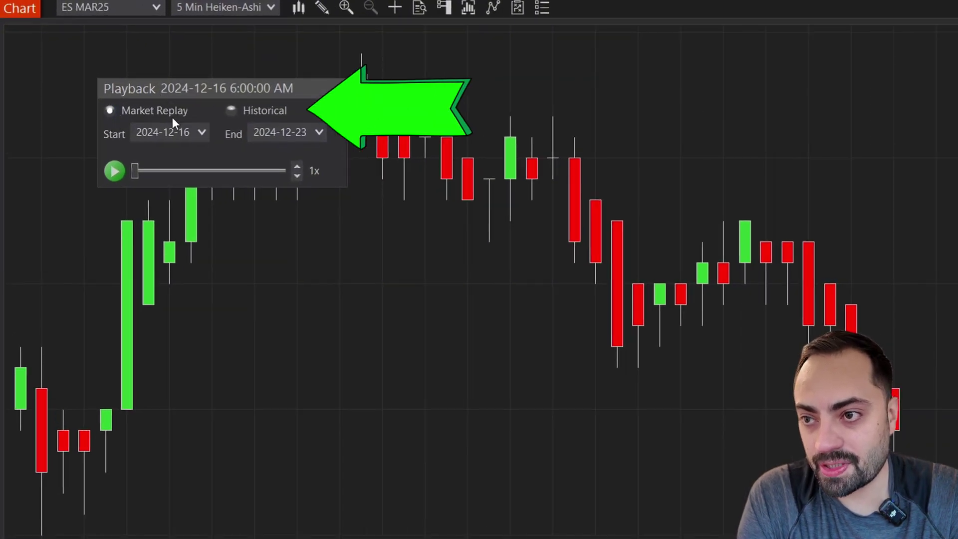
Step: Switch the replay to Historical mode, start it, and raise the speed to 8x
click(256, 102)
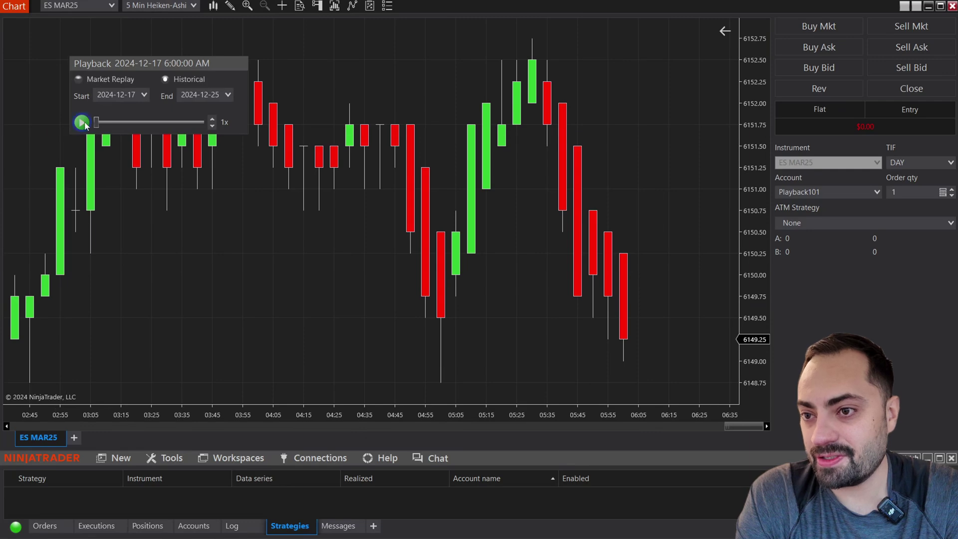
click(114, 171)
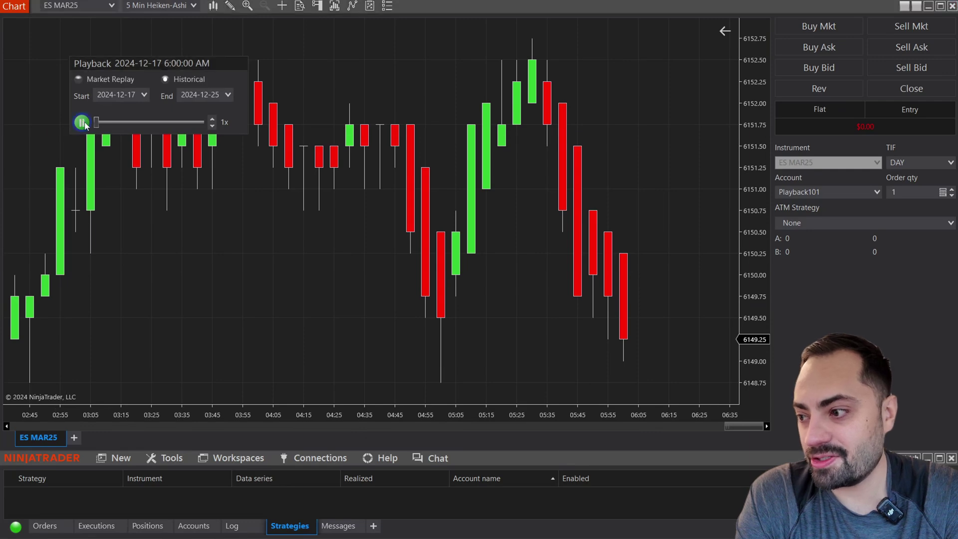
click(212, 119)
click(212, 119)
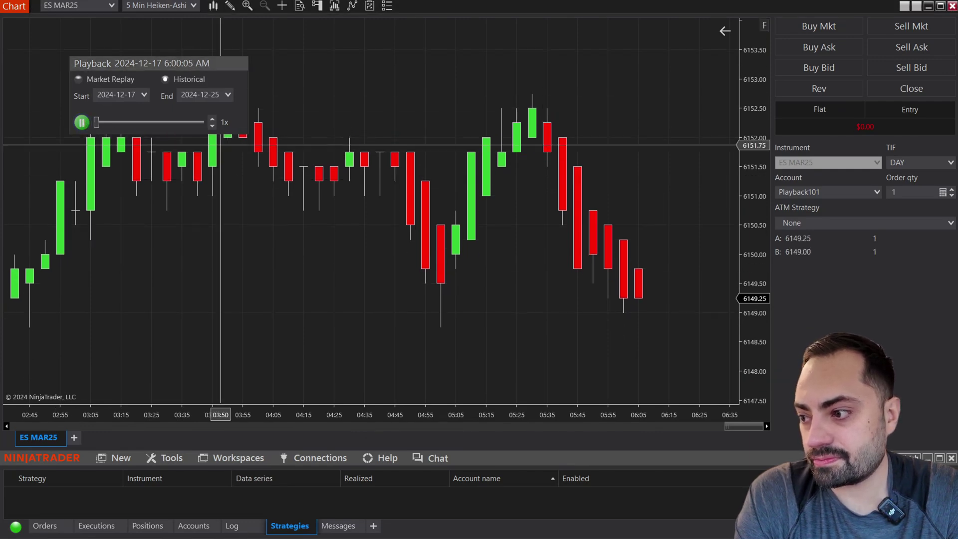
click(212, 119)
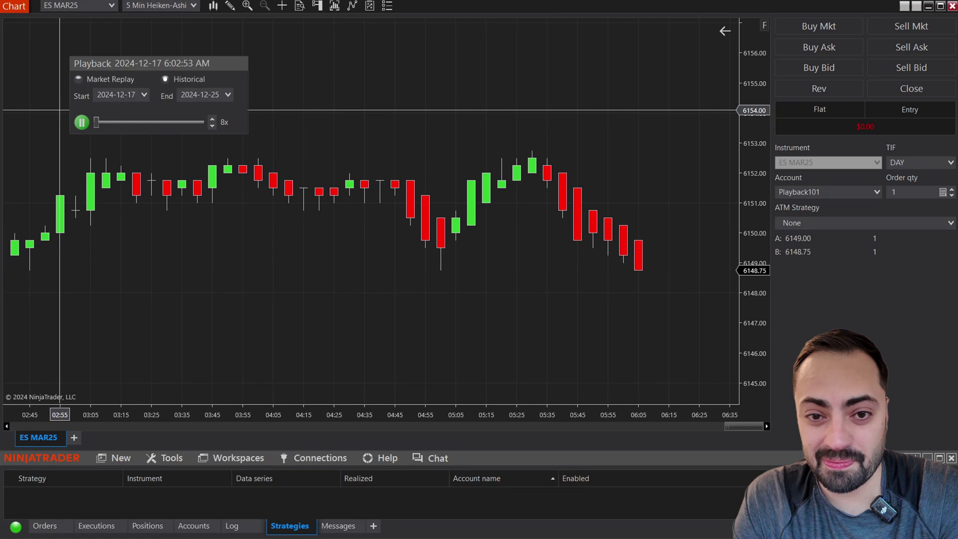
Step: Buy at market from 6149.00 and close, then sell at market and close, ending flat at -$62.50
click(824, 29)
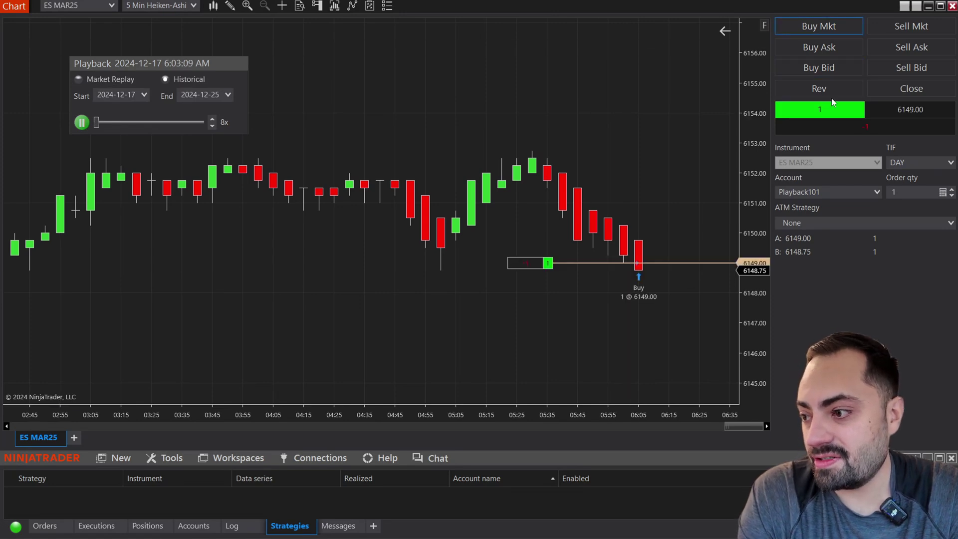
click(927, 92)
click(909, 48)
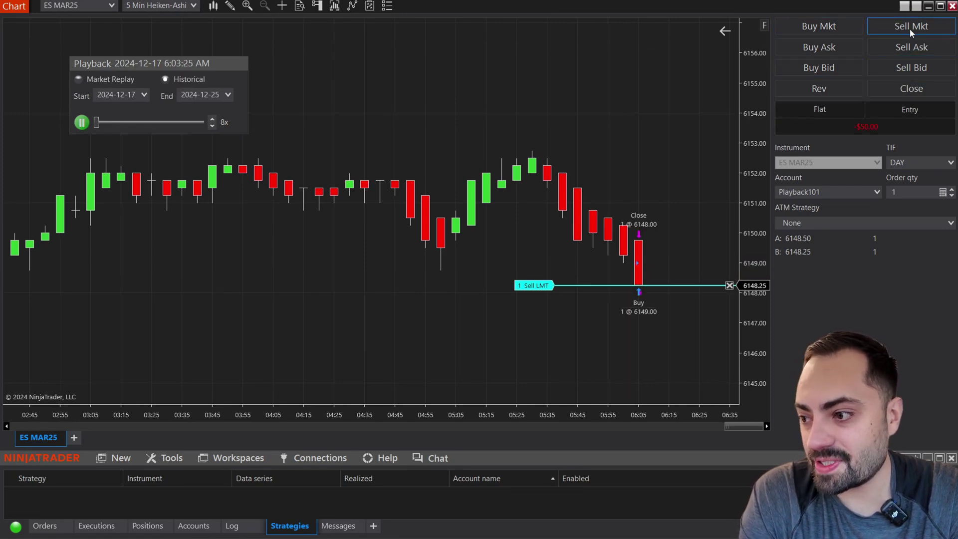
click(909, 28)
click(889, 89)
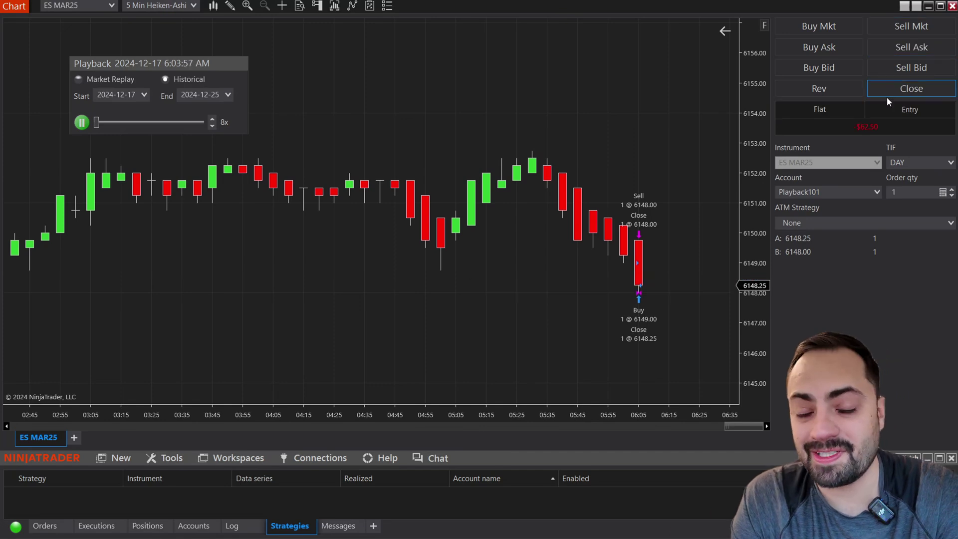